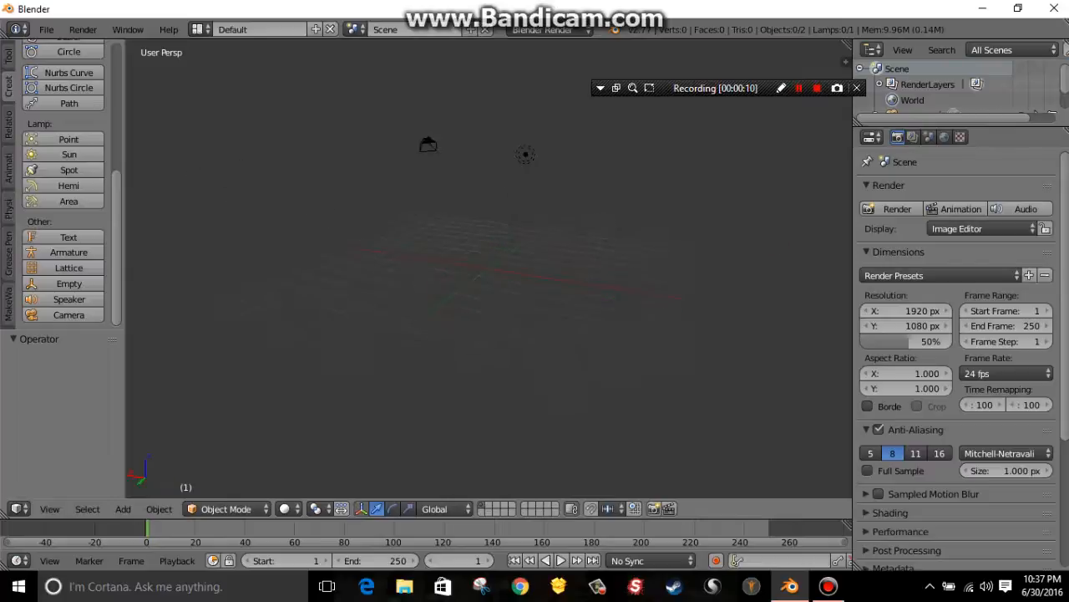
- Examine the empty scene with its grid floor, camera and lamp from all sides and at different distances
middle_click_drag(488, 272, 395, 269)
middle_click_drag(488, 272, 422, 263)
middle_click_drag(828, 271, 153, 271)
middle_click_drag(786, 271, 154, 271)
scroll(489, 272, "down", 1)
scroll(489, 271, "down", 1)
middle_click_drag(489, 272, 139, 239)
scroll(489, 272, "up", 4)
scroll(489, 239, "down", 4)
middle_click_drag(786, 229, 317, 229)
scroll(489, 269, "up", 2)
scroll(489, 269, "down", 1)
middle_click_drag(489, 250, 386, 303)
middle_click_drag(768, 271, 276, 272)
middle_click_drag(489, 271, 300, 271)
scroll(489, 271, "up", 2)
middle_click_drag(489, 271, 656, 280)
middle_click_drag(251, 272, 810, 272)
middle_click_drag(468, 271, 644, 271)
- Select the lamp and examine its position above the grid from several angles
right_click(547, 155)
middle_click_drag(547, 209, 719, 214)
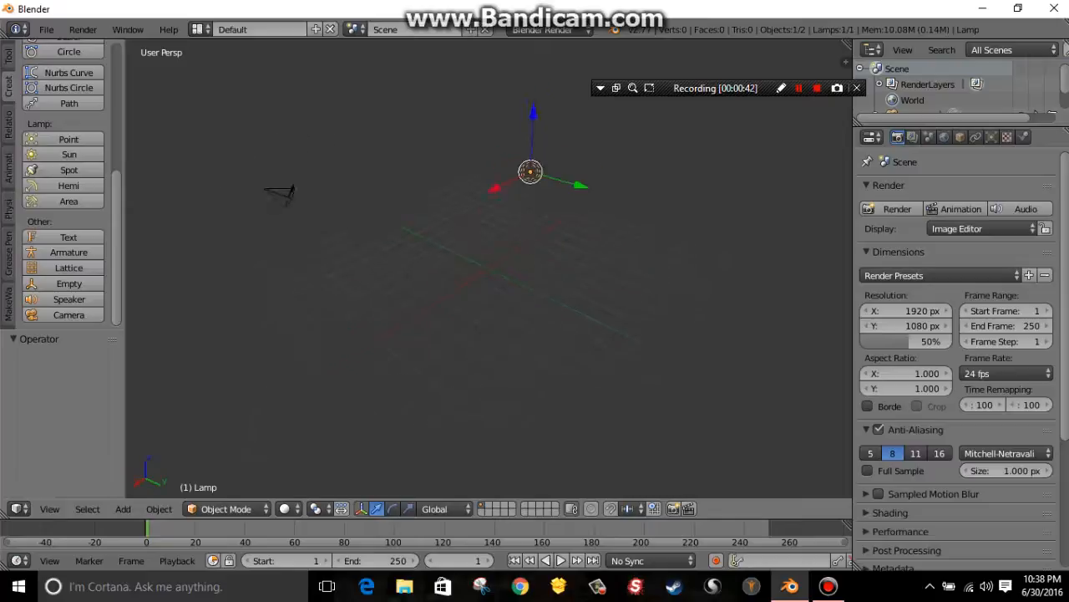
middle_click_drag(535, 267, 455, 288)
scroll(488, 268, "up", 2)
middle_click_drag(251, 271, 844, 271)
middle_click_drag(585, 217, 652, 214)
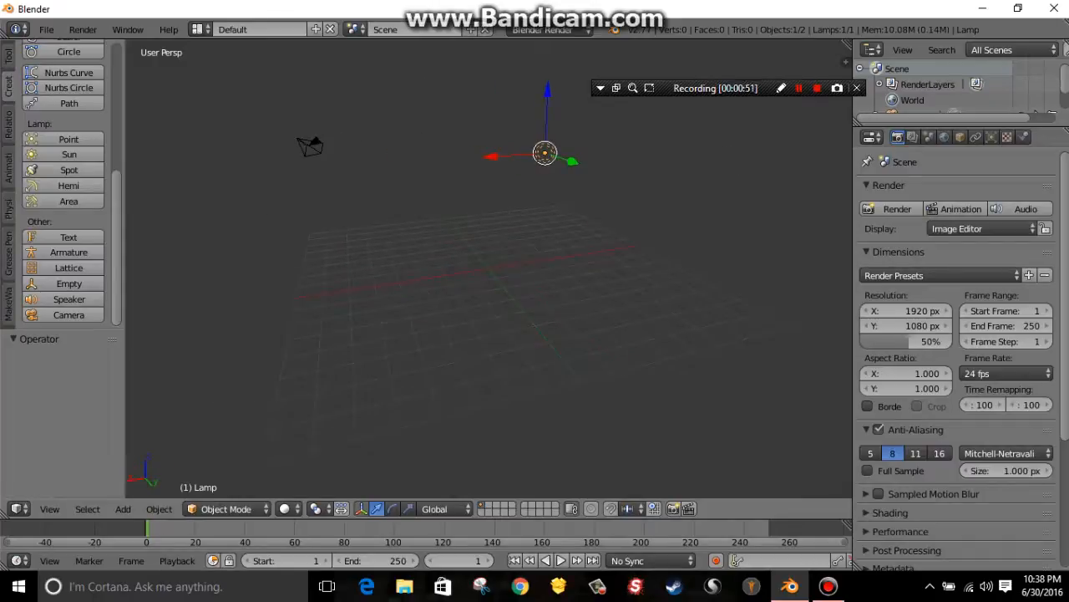
middle_click_drag(735, 226, 384, 222)
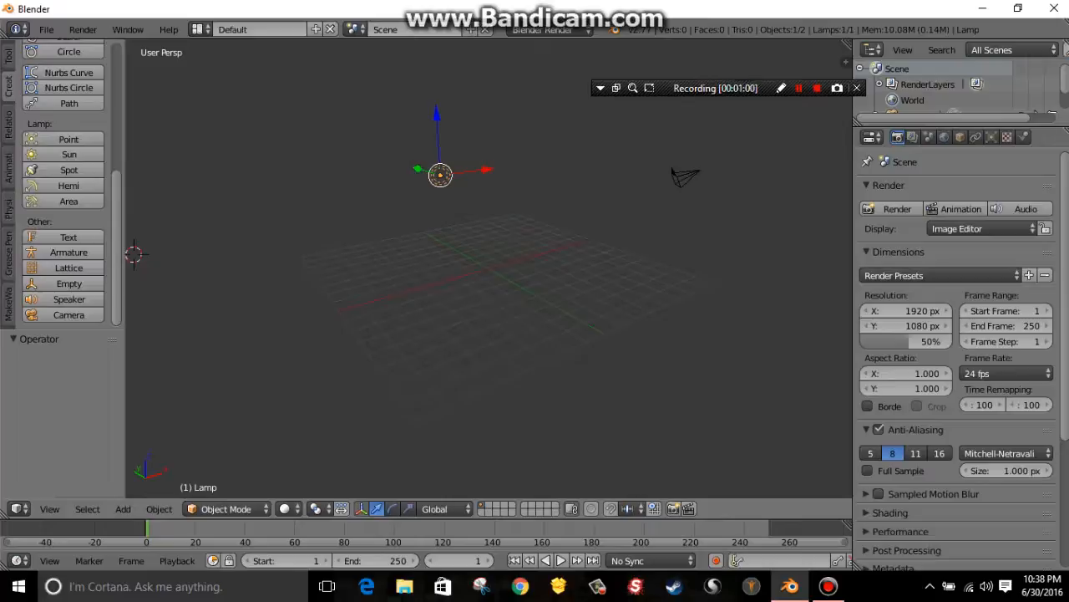
- Review the lamp's transform properties and the 3D view's settings, expanding the Display section to read its options
key("n")
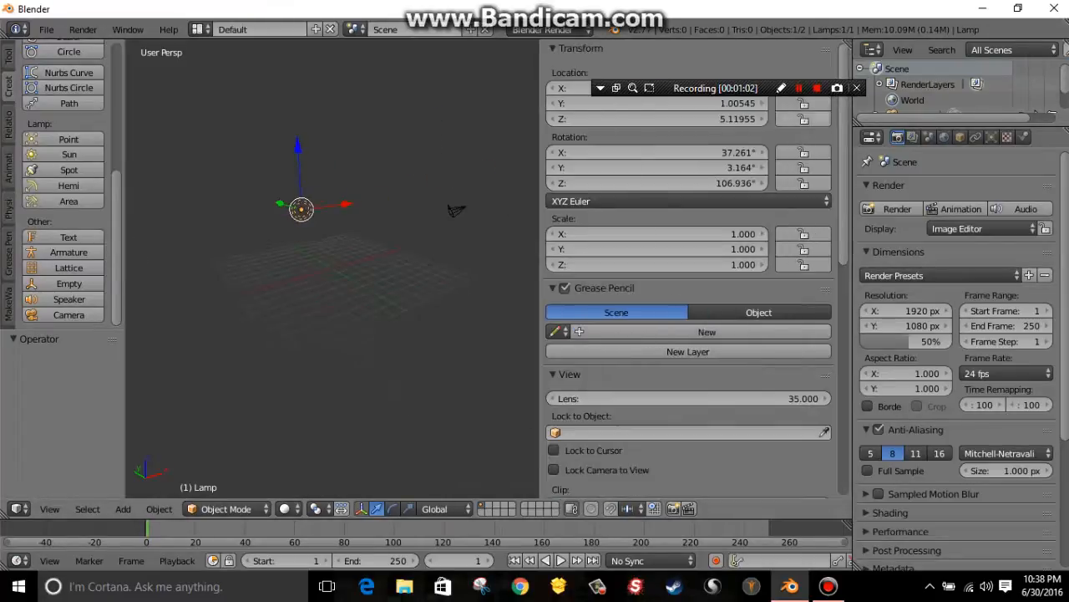
scroll(690, 251, "down", 8)
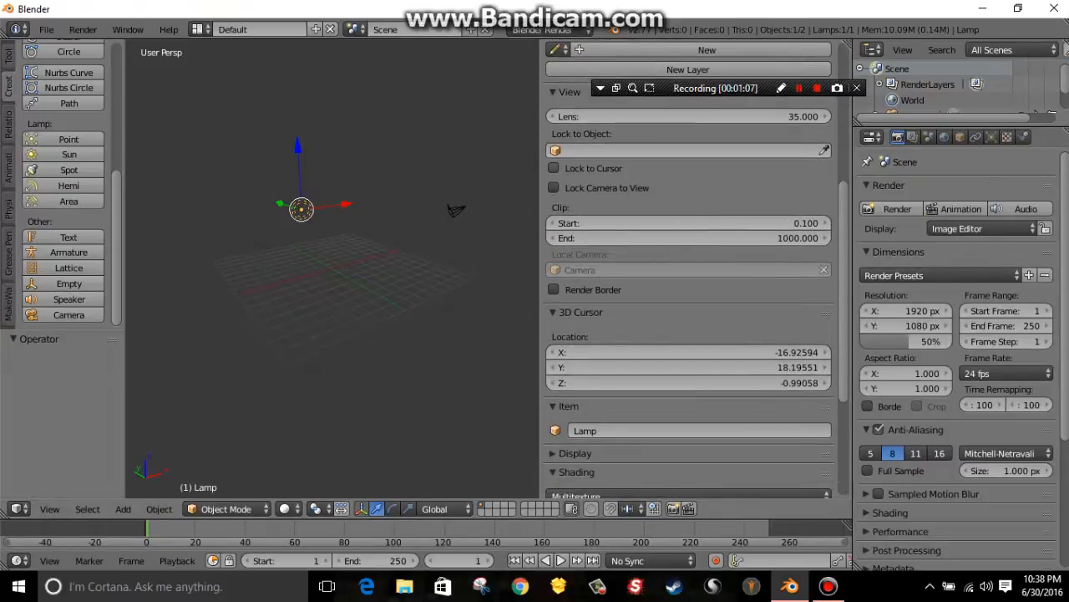
scroll(689, 268, "down", 6)
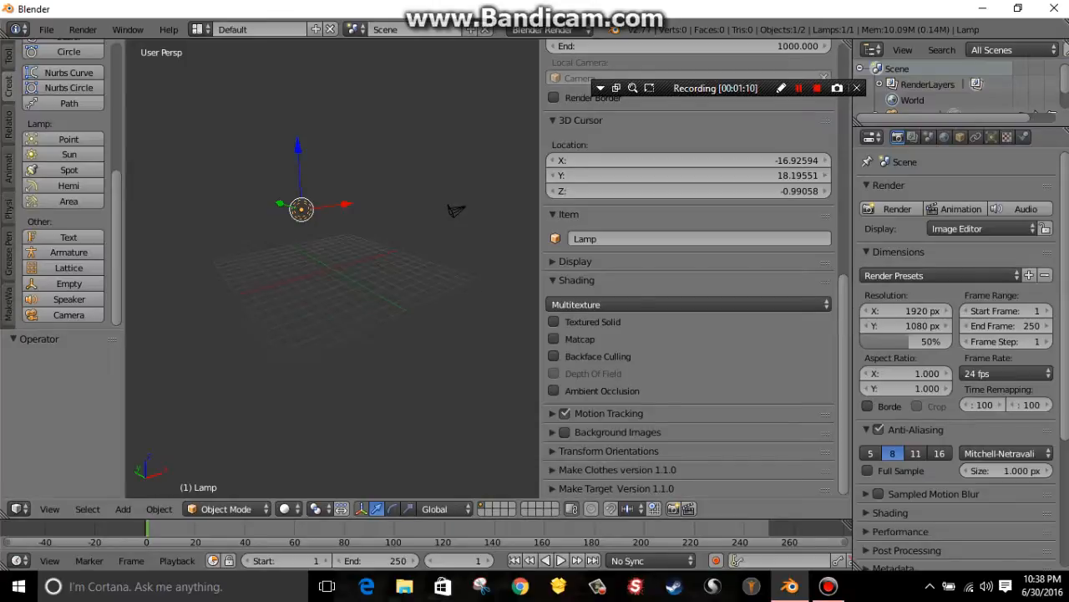
left_click(575, 260)
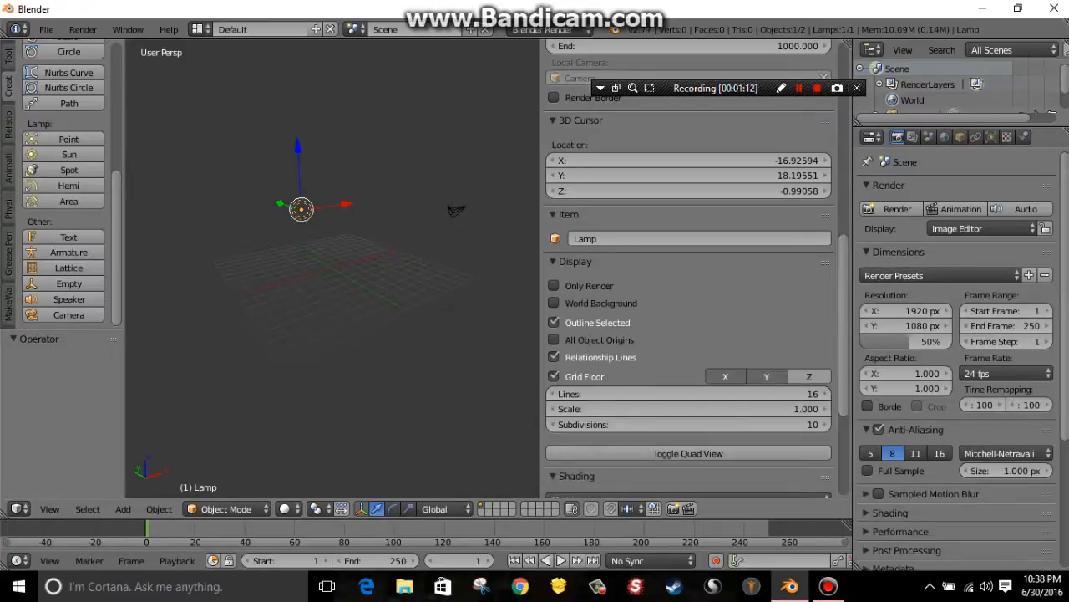
scroll(689, 276, "down", 2)
scroll(689, 276, "down", 3)
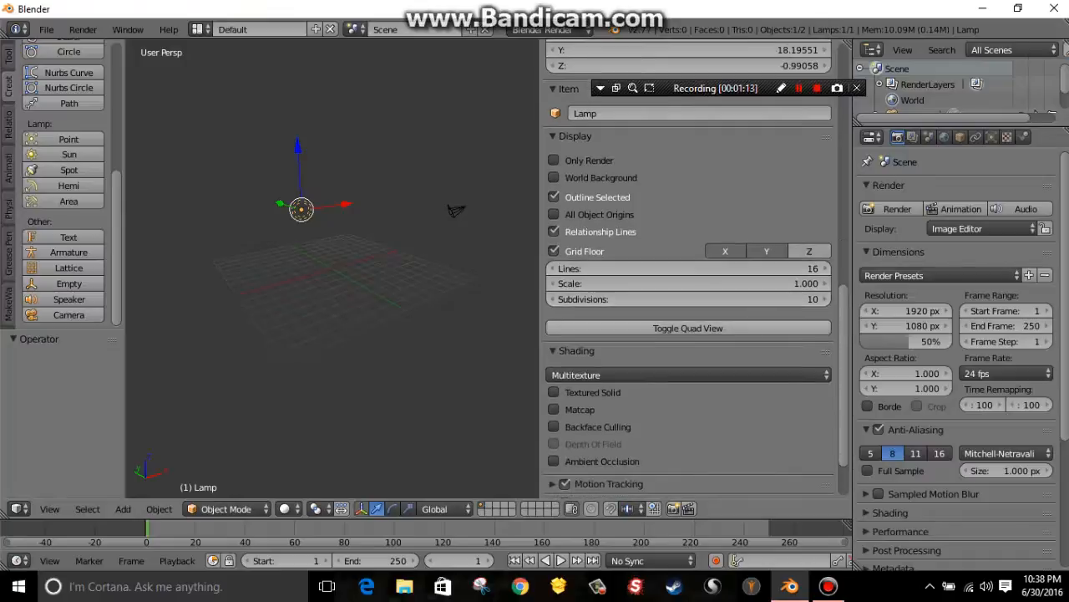
scroll(690, 276, "up", 2)
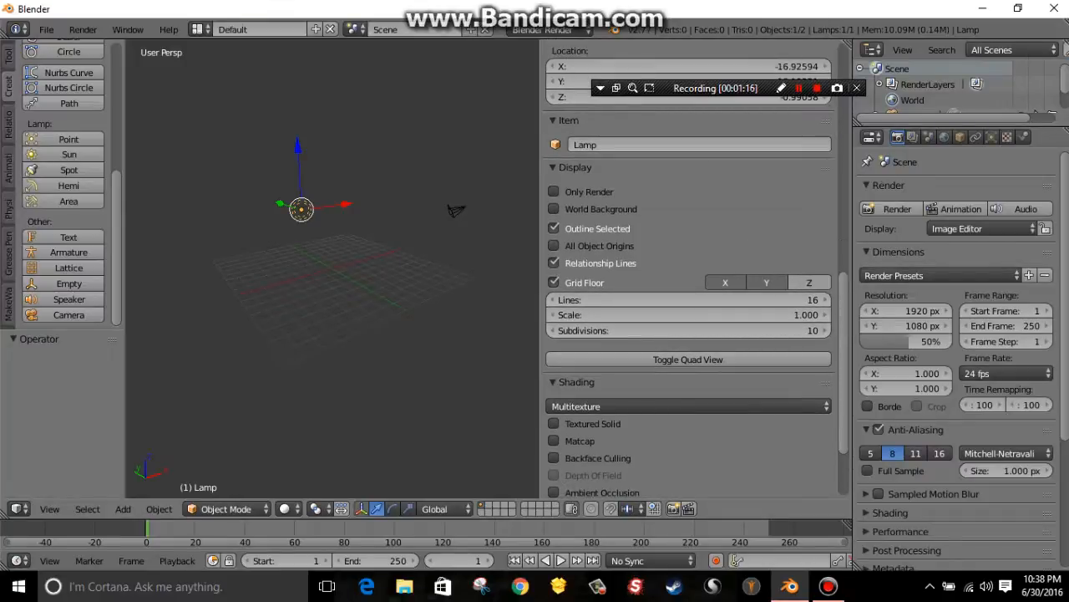
scroll(689, 299, "down", 3)
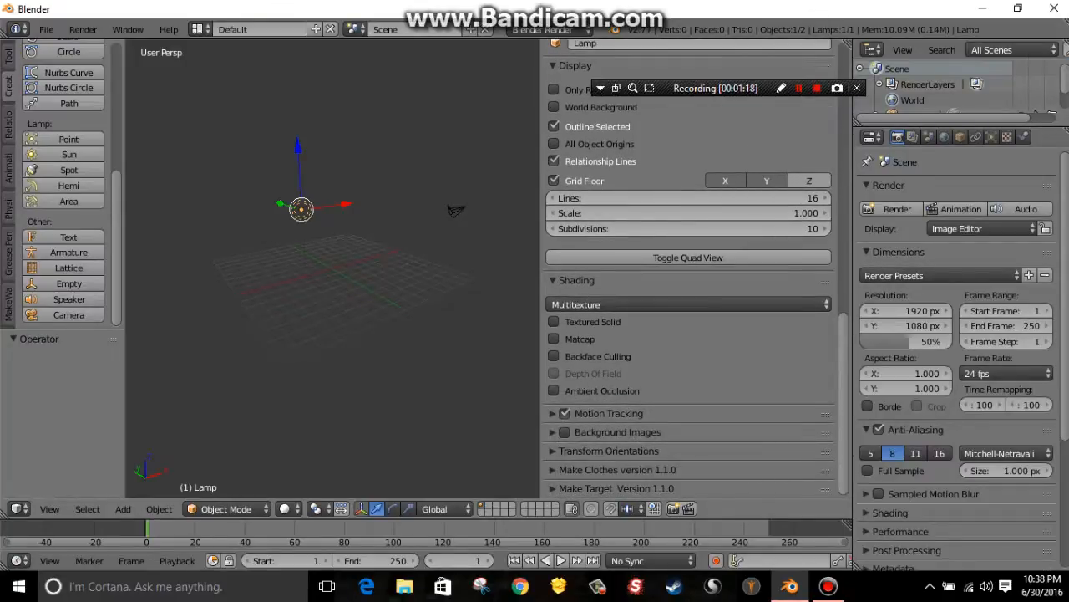
key("n")
- Undo the lamp selection and the deletion of the default cube
scroll(489, 269, "up", 4)
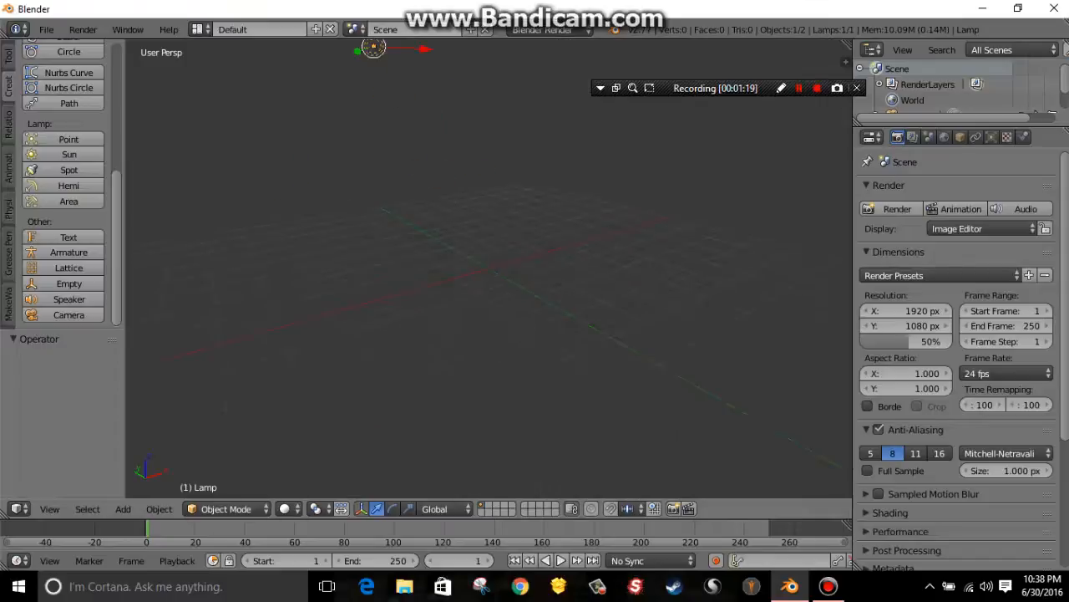
scroll(376, 270, "down", 4)
middle_click_drag(488, 268, 463, 270)
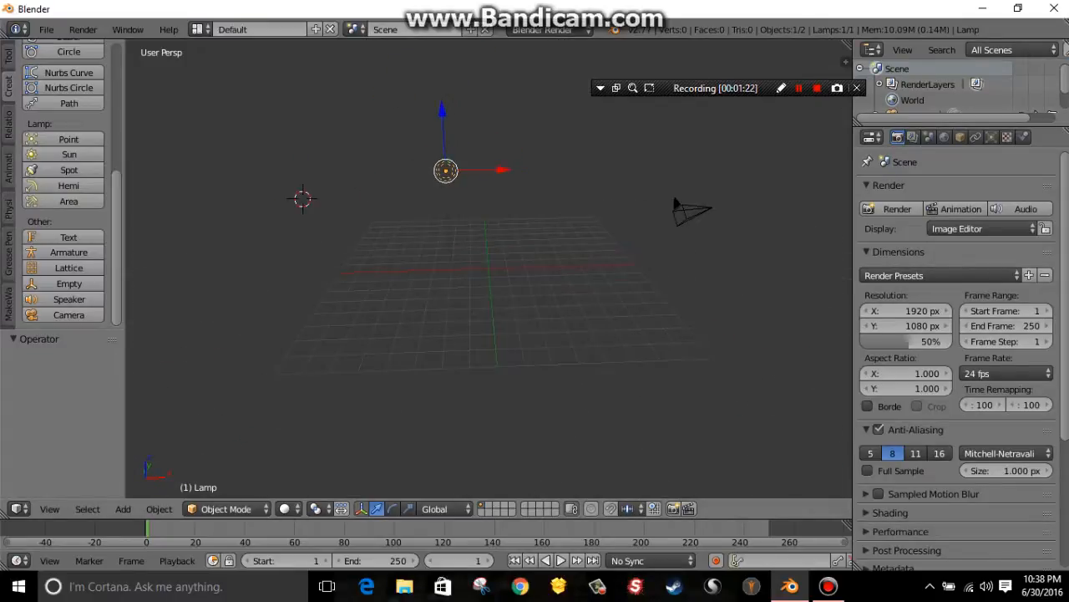
key("ctrl+z")
key("ctrl+z")
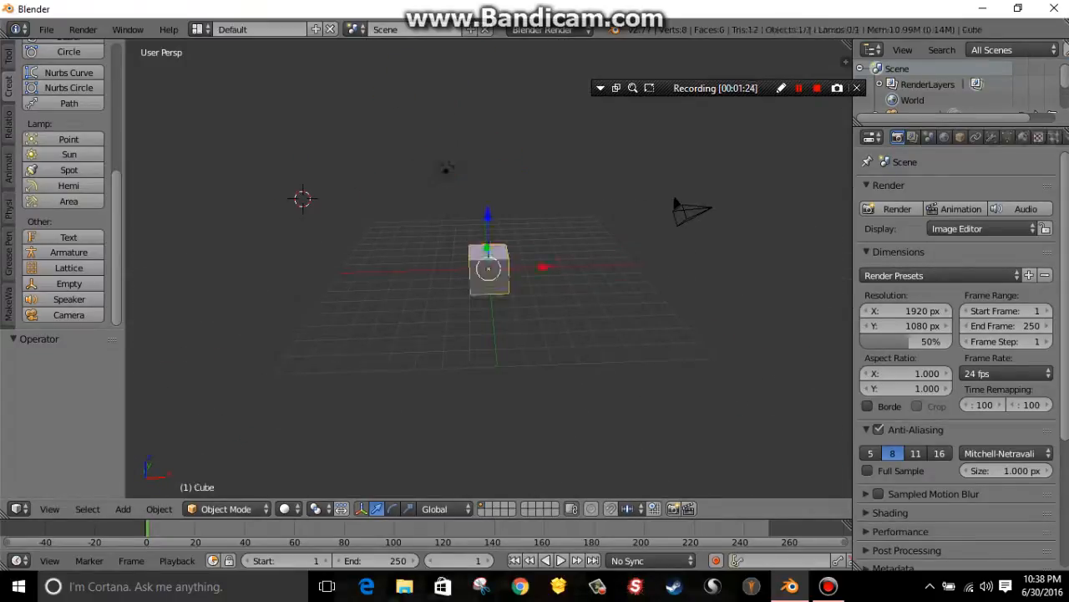
- Delete the default cube from the scene
scroll(483, 239, "up", 2)
scroll(483, 238, "up", 1)
middle_click_drag(483, 239, 339, 239)
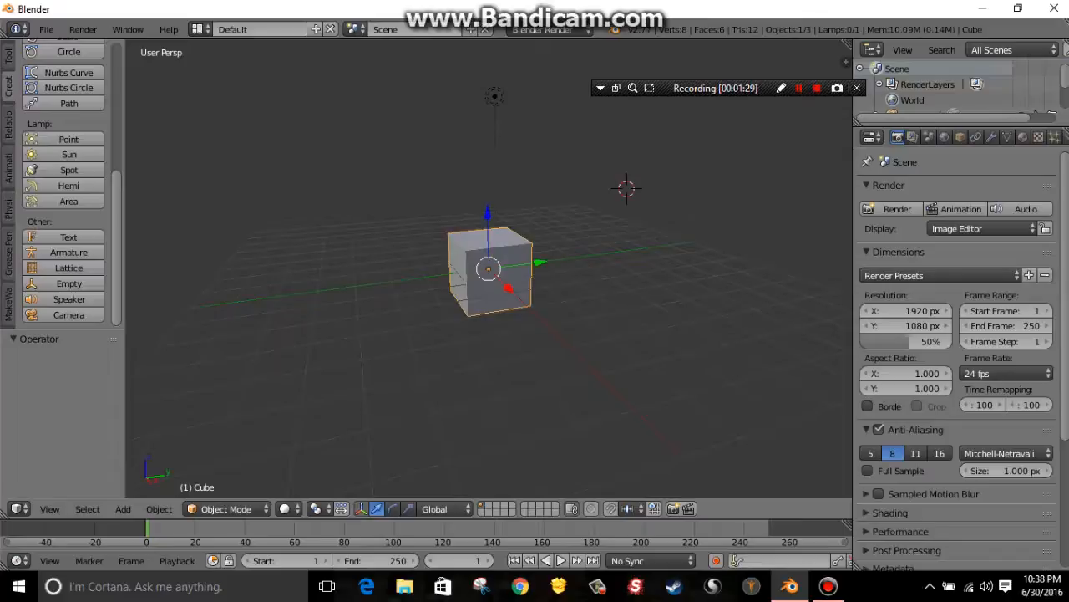
key("x")
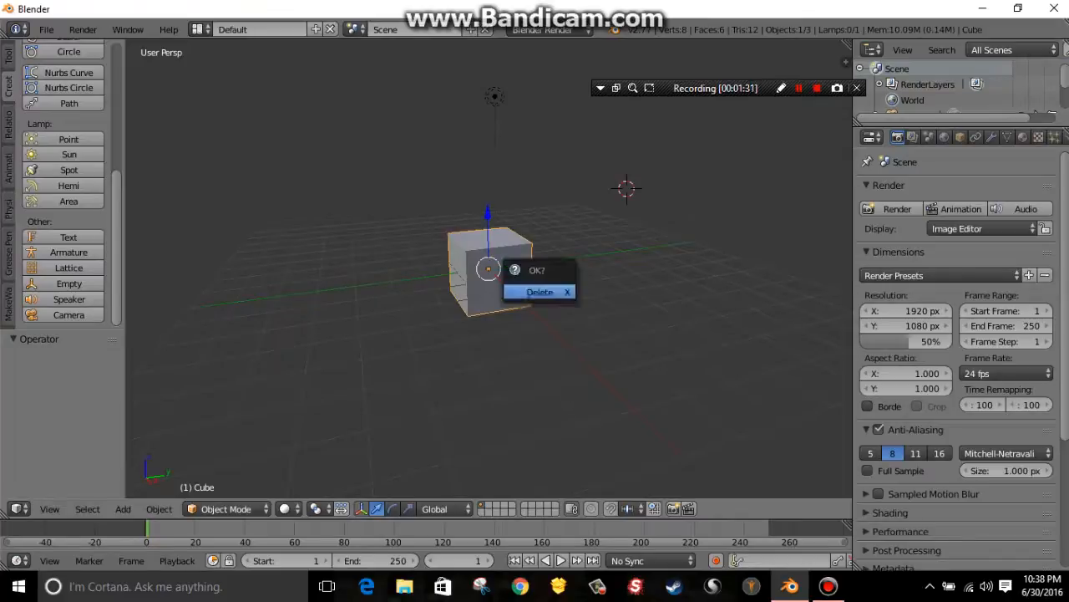
key("Return")
- Lower the lamp about 3.09 units along Z and shift it about 2.16 units in the negative Y direction
middle_click_drag(483, 239, 650, 275)
right_click(436, 118)
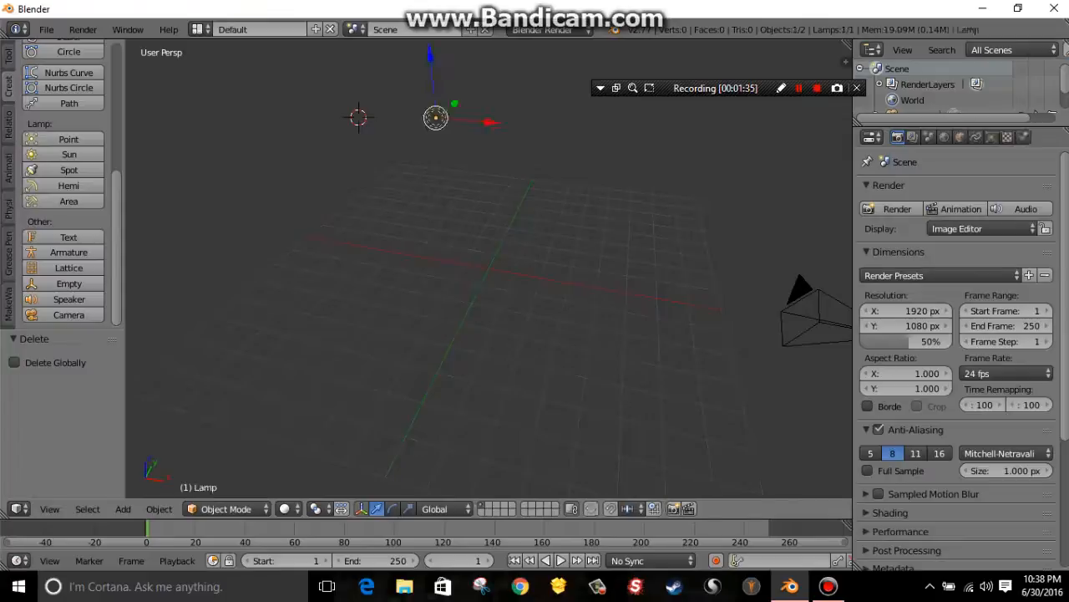
middle_click_drag(478, 286, 593, 357)
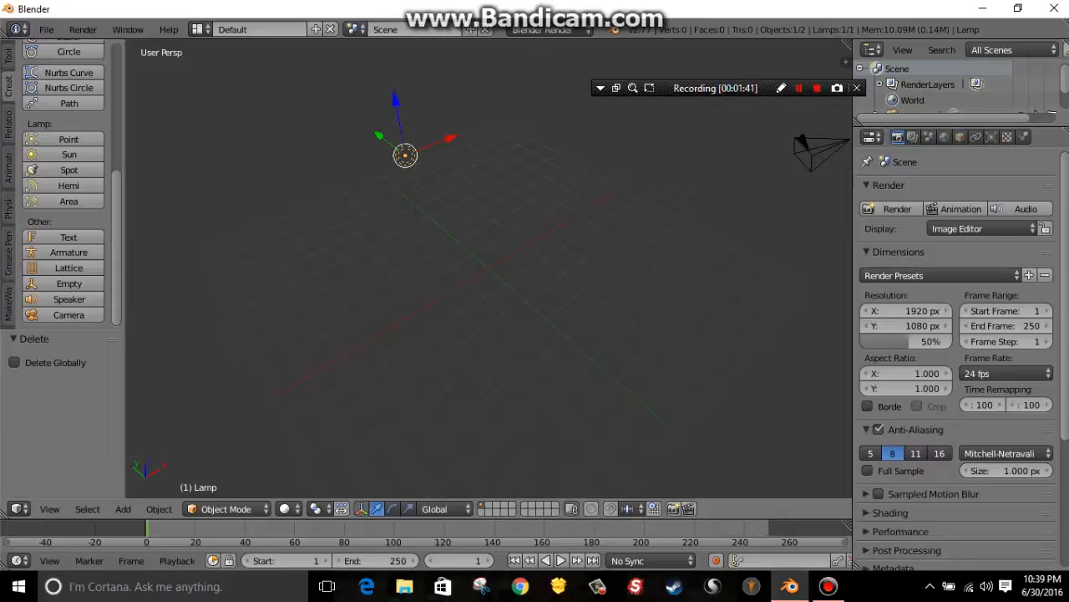
middle_click_drag(489, 267, 448, 231)
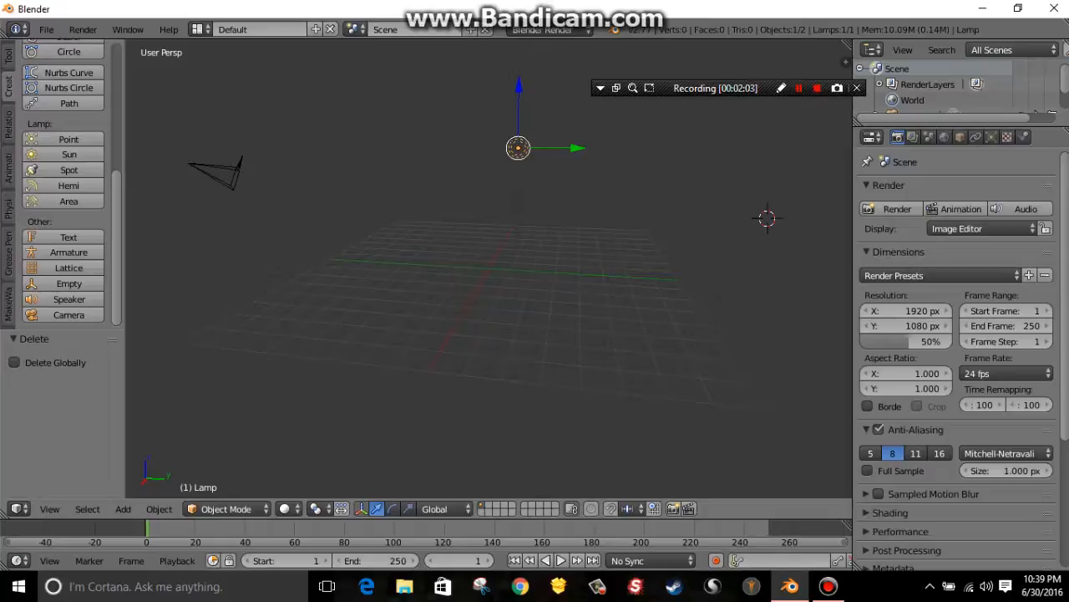
left_click_drag(519, 83, 518, 150)
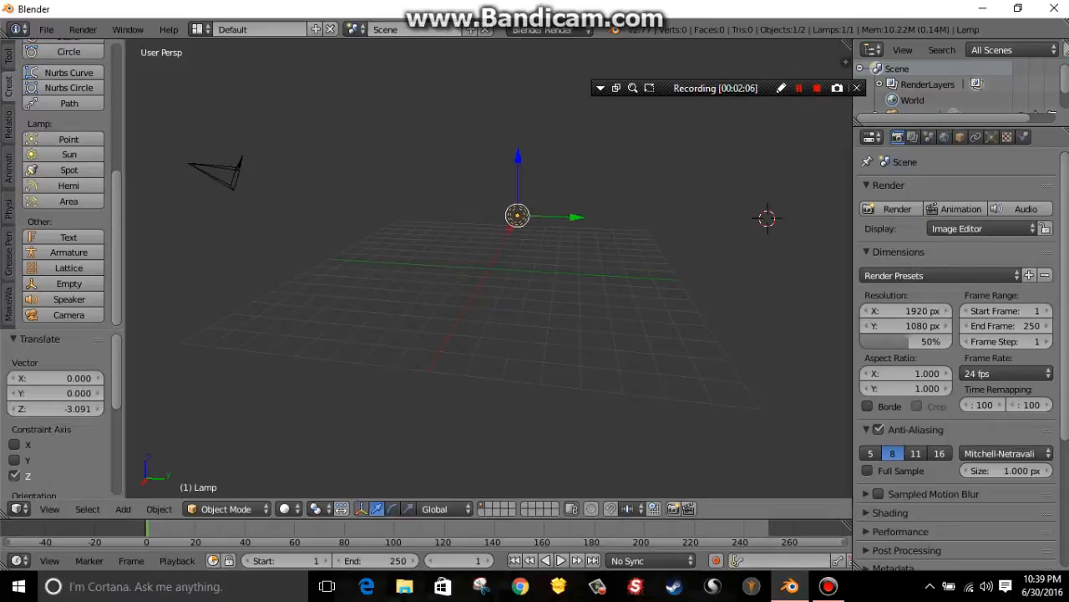
left_click_drag(576, 217, 531, 215)
- Look over the available mesh primitives, and bring up the object's transform and edit tools
scroll(69, 184, "up", 7)
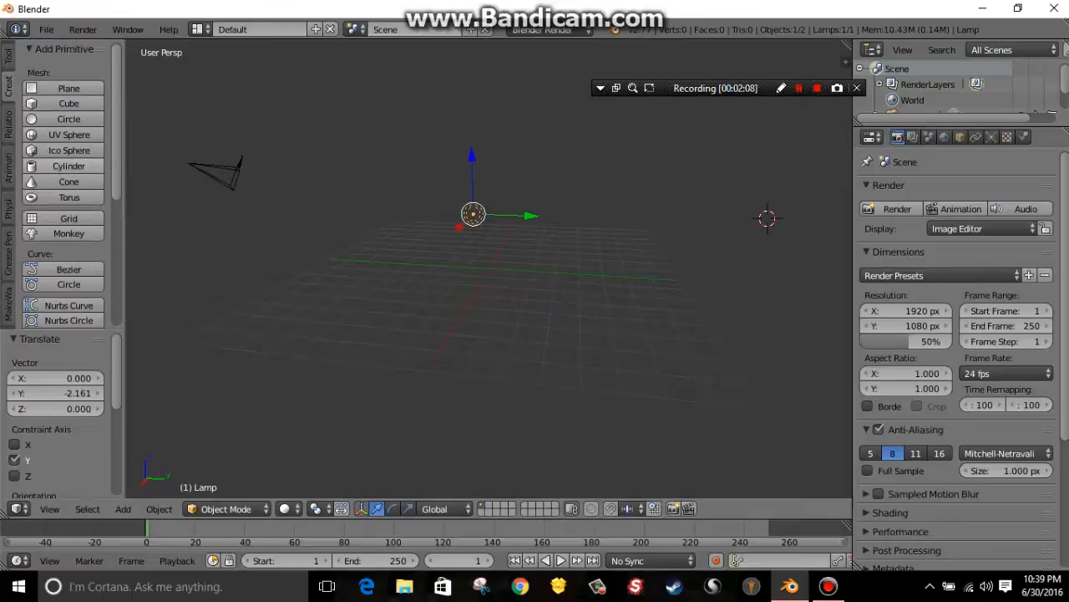
left_click(9, 56)
left_click(9, 86)
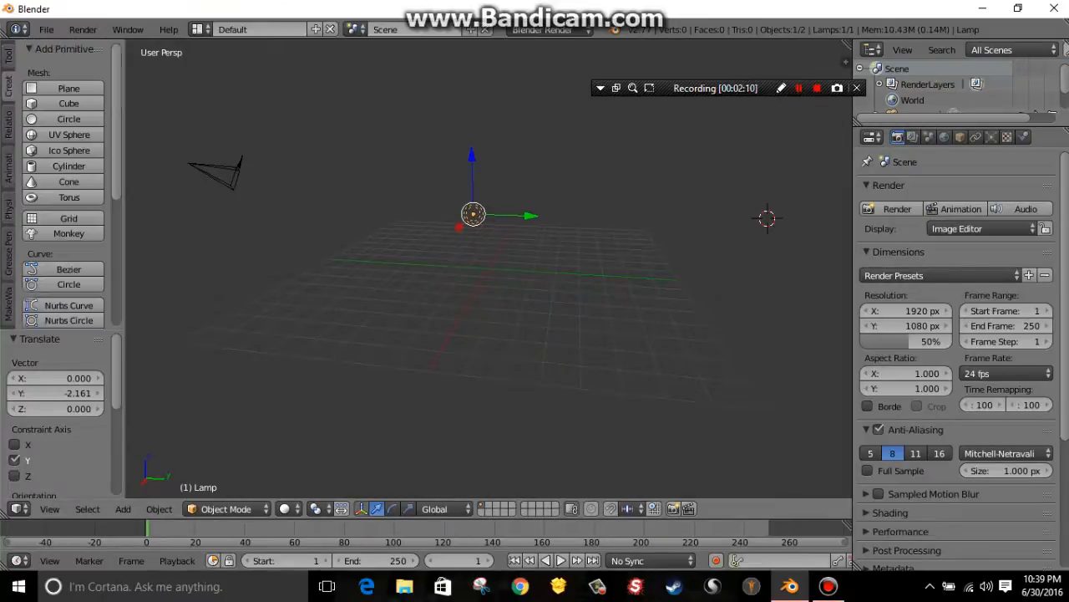
left_click(8, 56)
scroll(488, 267, "down", 2)
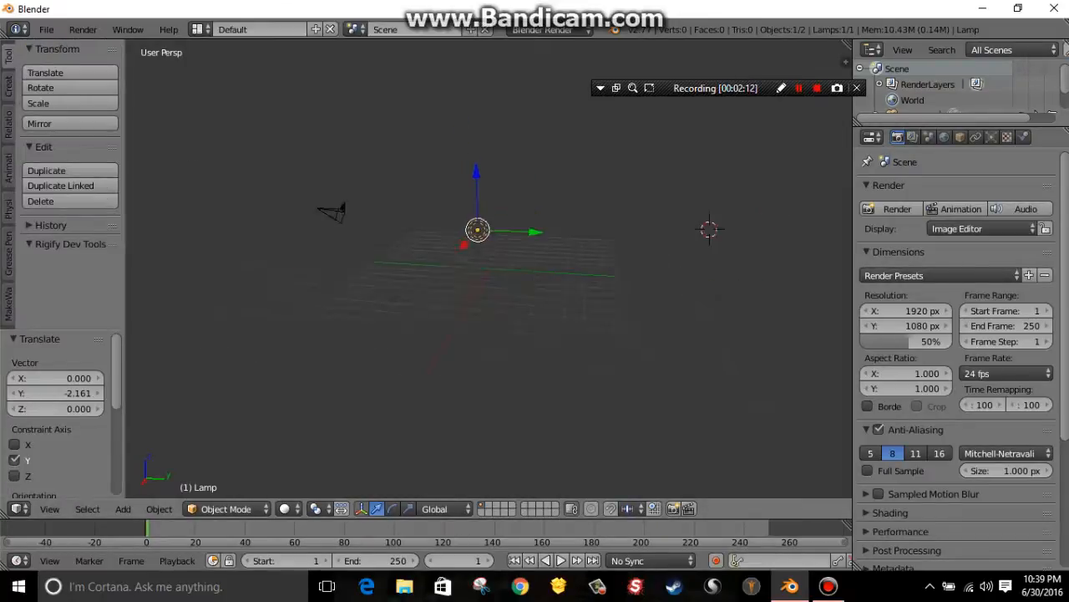
- Select the camera and examine its position relative to the grid and the lamp
middle_click_drag(318, 276, 506, 275)
right_click(678, 198)
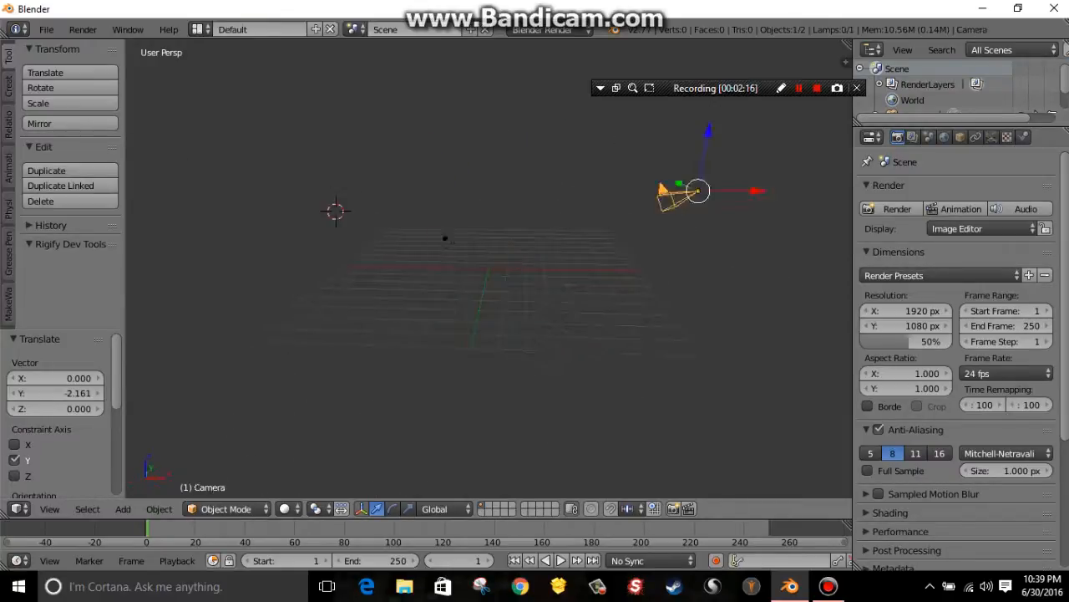
middle_click_drag(679, 197, 635, 204)
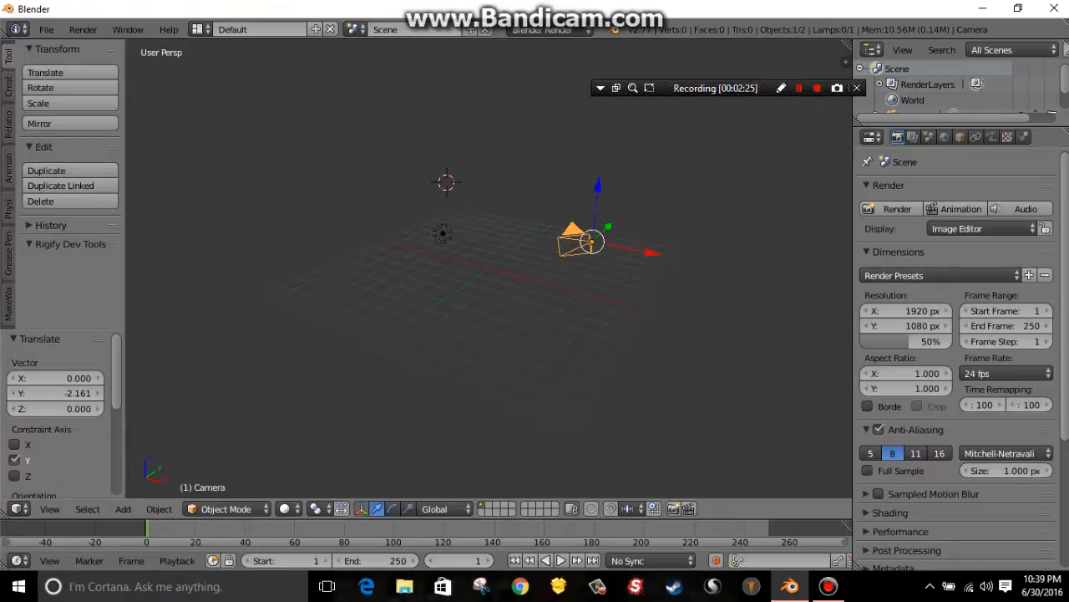
middle_click_drag(489, 269, 573, 278)
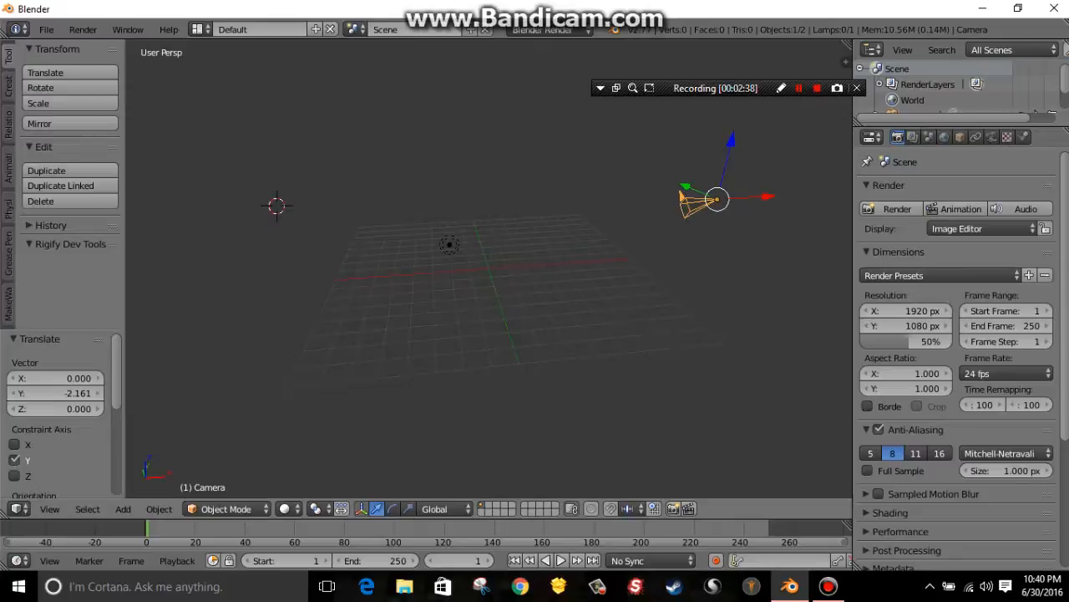
middle_click_drag(488, 268, 467, 274)
- Select the lamp and raise it about 3.67 units along the Z axis
scroll(489, 269, "up", 1)
right_click(449, 242)
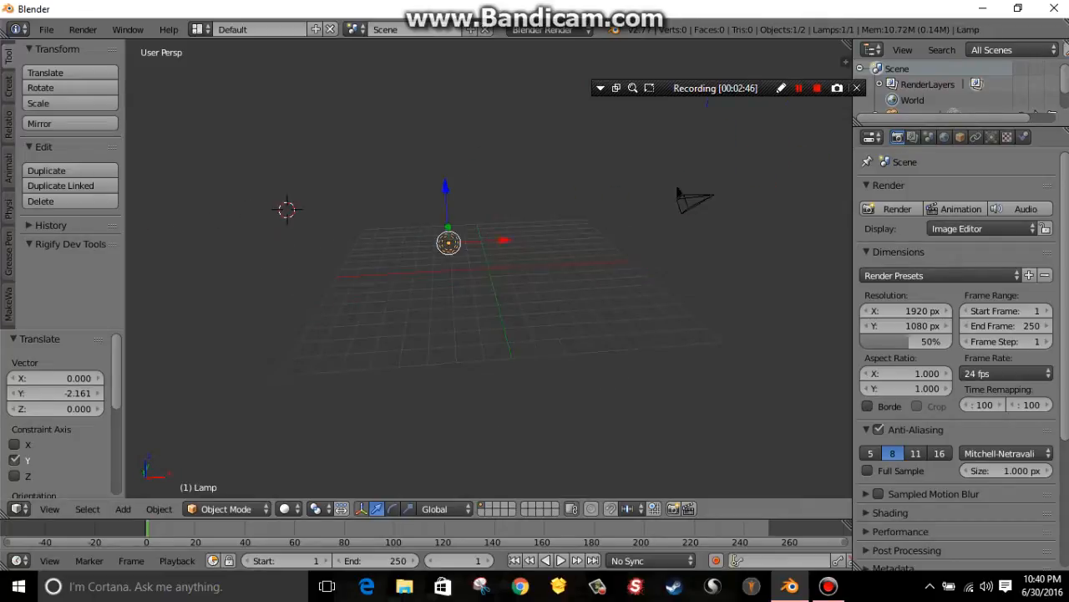
left_click_drag(445, 188, 442, 112)
- Select the camera and move it about 1.9 units in the negative X direction
middle_click_drag(489, 268, 430, 270)
right_click(672, 202)
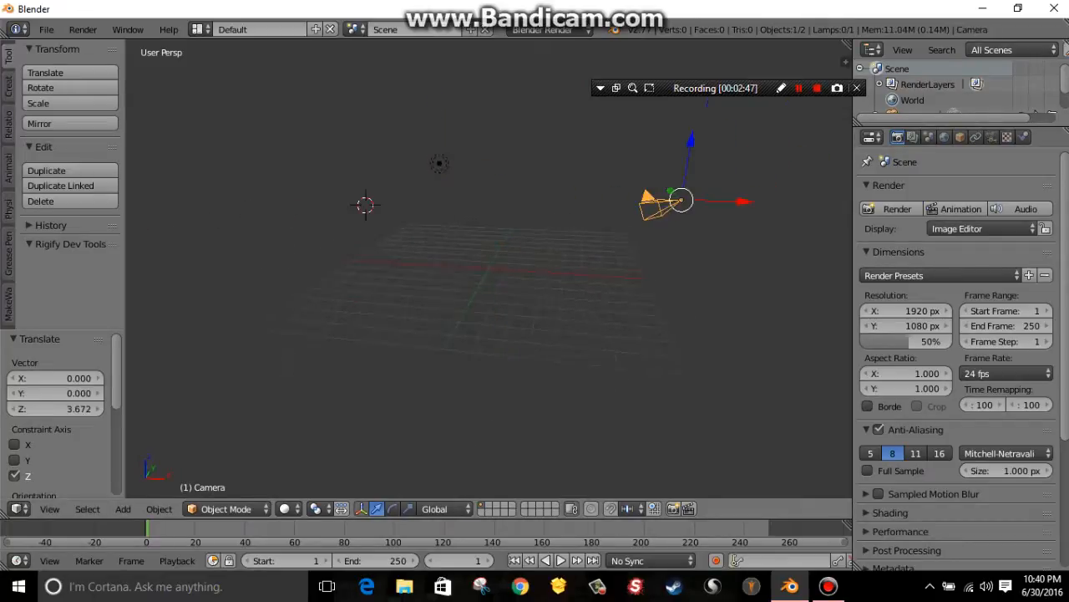
mouse_move(739, 201)
left_mouse_down()
mouse_move(802, 202)
mouse_move(736, 202)
left_mouse_up()
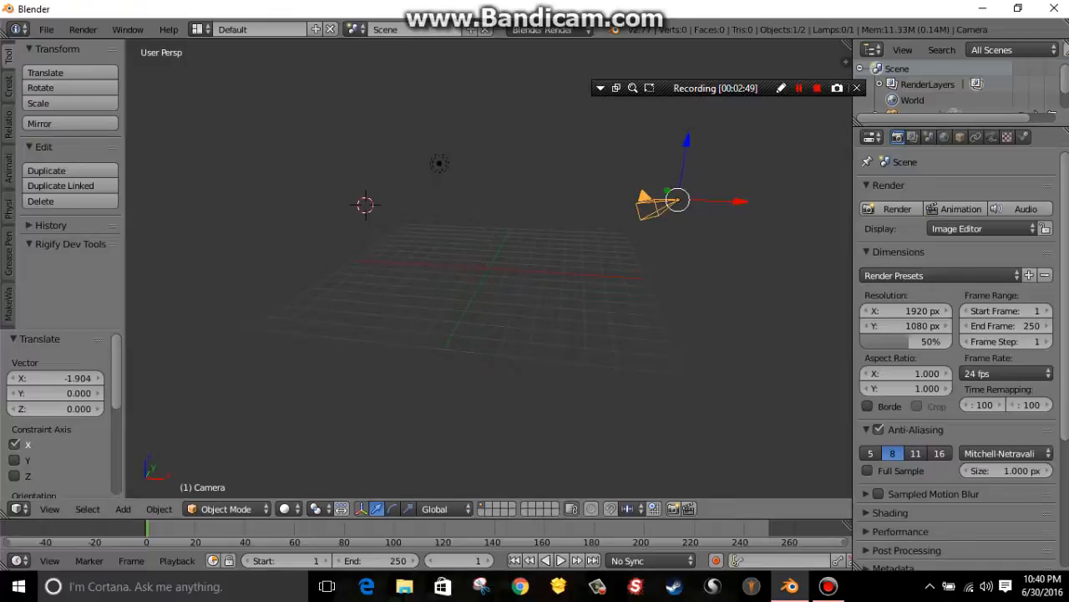
- Select the lamp and examine its height above the grid, from floor level and from above
right_click(439, 163)
middle_click_drag(443, 192, 798, 127)
key("KP_5")
key("KP_5")
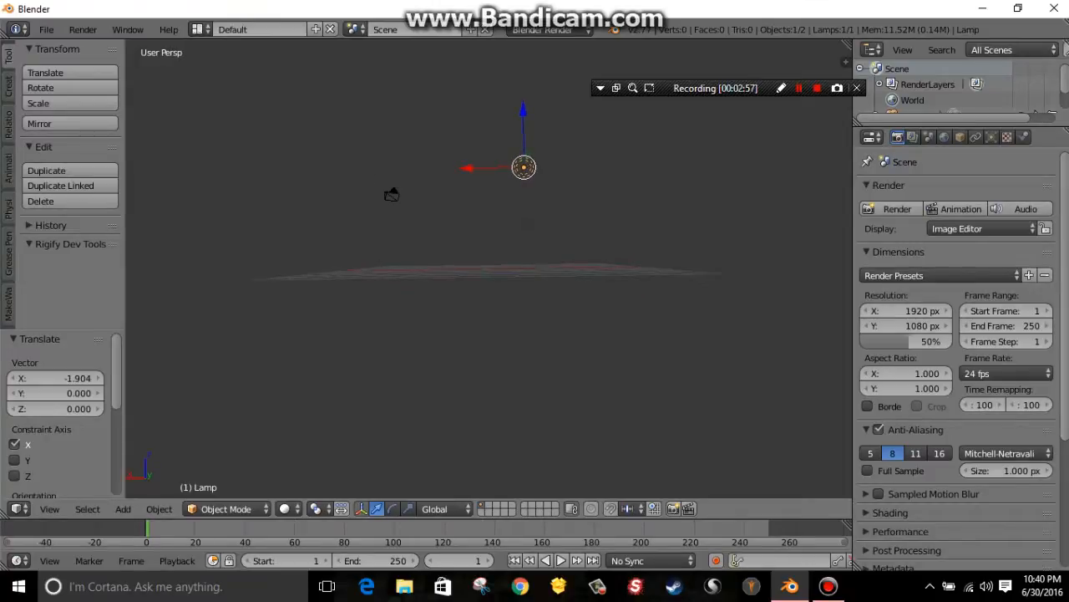
middle_click_drag(797, 127, 605, 179)
scroll(667, 168, "up", 1)
scroll(643, 105, "down", 2)
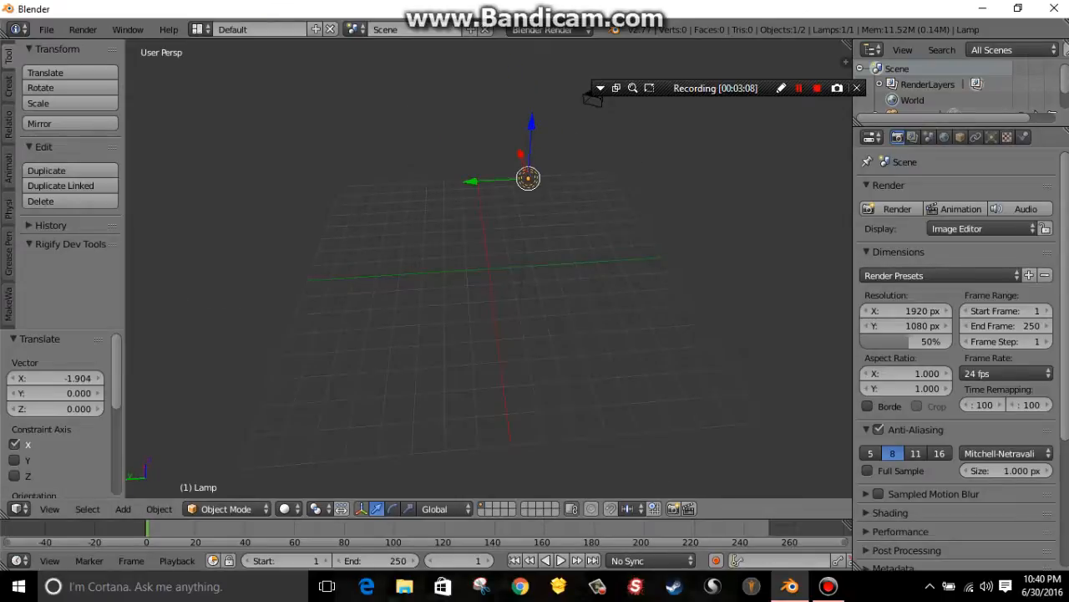
middle_click_drag(606, 180, 672, 188)
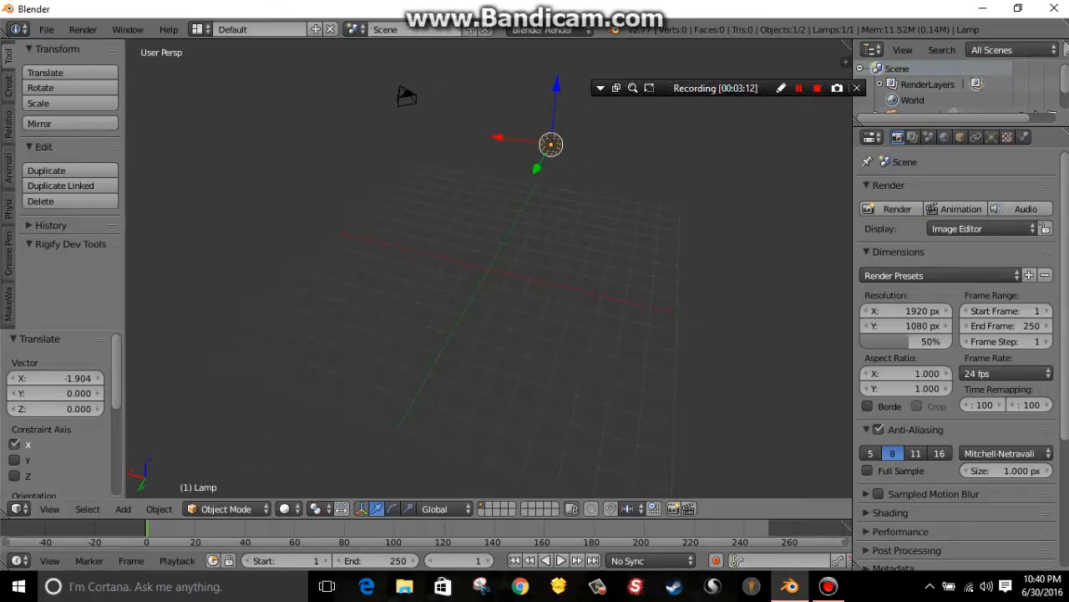
middle_click_drag(673, 188, 276, 180)
middle_click_drag(489, 268, 468, 321)
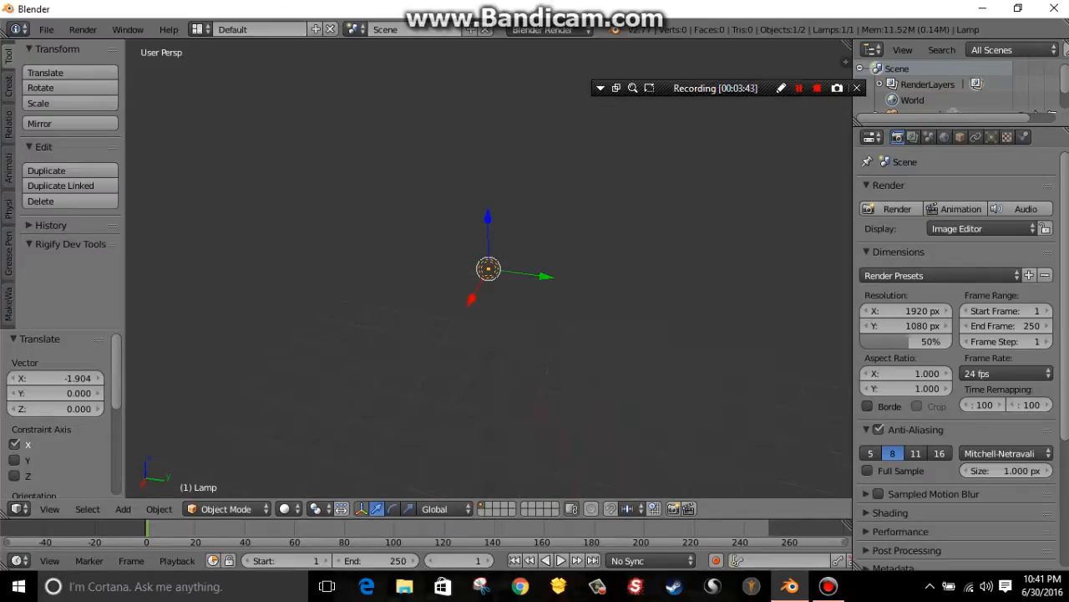
- Examine the space around the lamp and camera from near and far, circling the whole scene
scroll(488, 268, "down", 1)
middle_click_drag(468, 321, 192, 359)
middle_click_drag(669, 335, 142, 334)
middle_click_drag(735, 334, 367, 331)
scroll(489, 331, "up", 3)
scroll(488, 268, "down", 9)
scroll(489, 268, "up", 10)
scroll(489, 268, "down", 5)
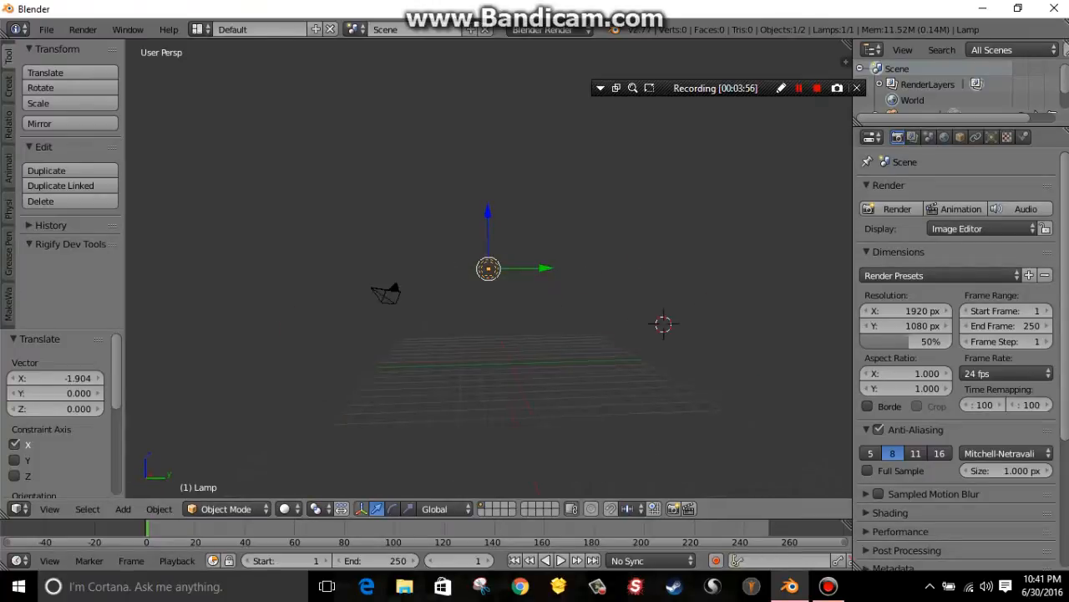
middle_click_drag(488, 330, 351, 330, "shift")
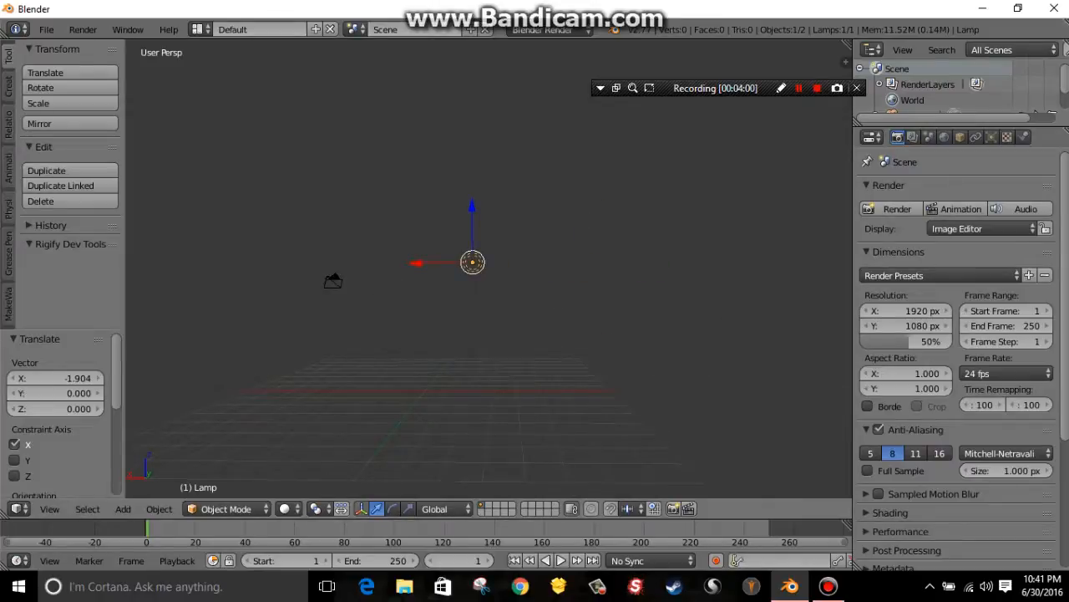
middle_click_drag(489, 331, 192, 279)
scroll(489, 268, "down", 3)
middle_click_drag(585, 268, 171, 297)
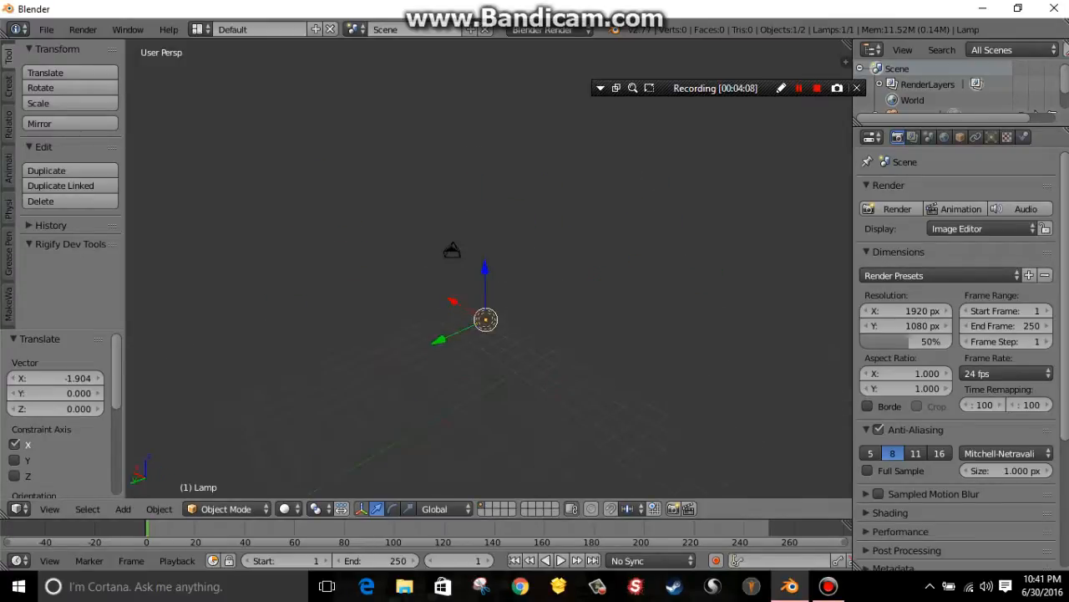
- Add a UV sphere mesh to the scene
middle_click_drag(489, 319, 493, 281)
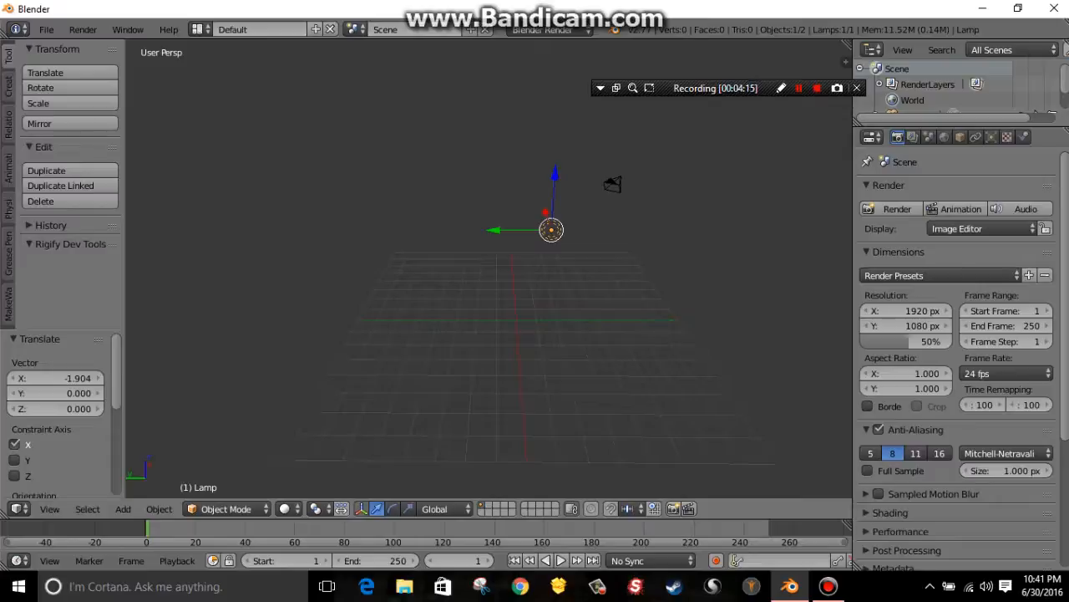
middle_click_drag(493, 281, 660, 343, "shift")
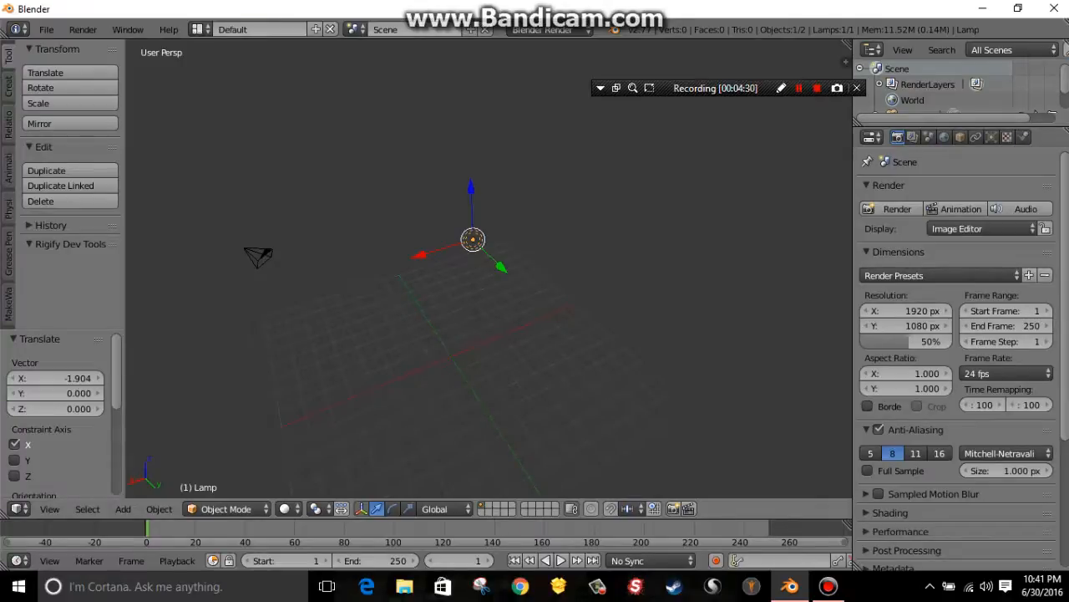
key("shift+a")
mouse_move(209, 161)
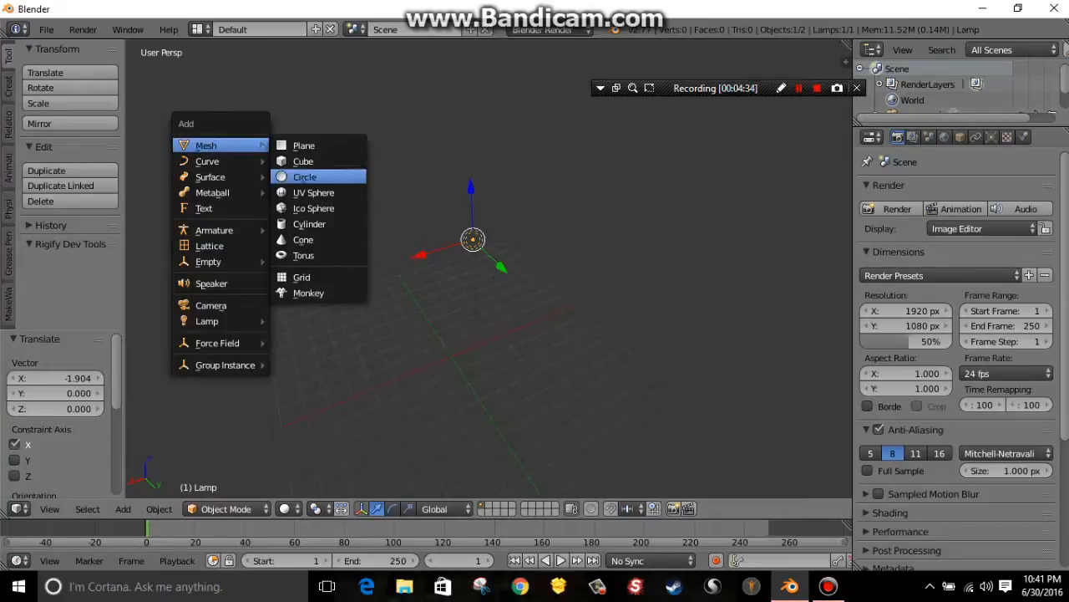
left_click(313, 192)
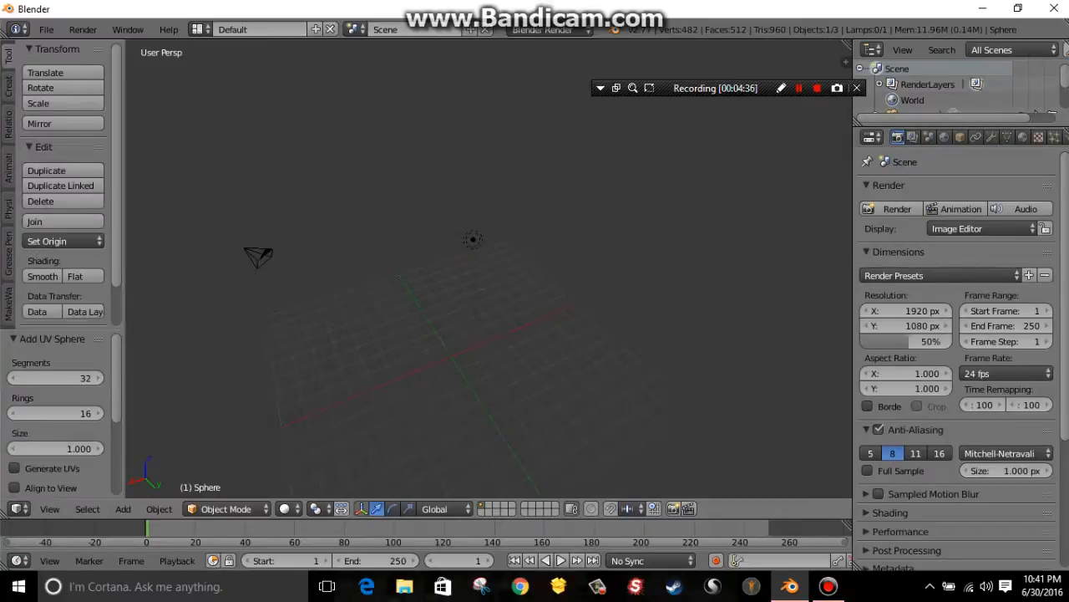
- Add a second UV sphere mesh to the scene
middle_click_drag(313, 192, 184, 211)
key("shift+a")
mouse_move(184, 211)
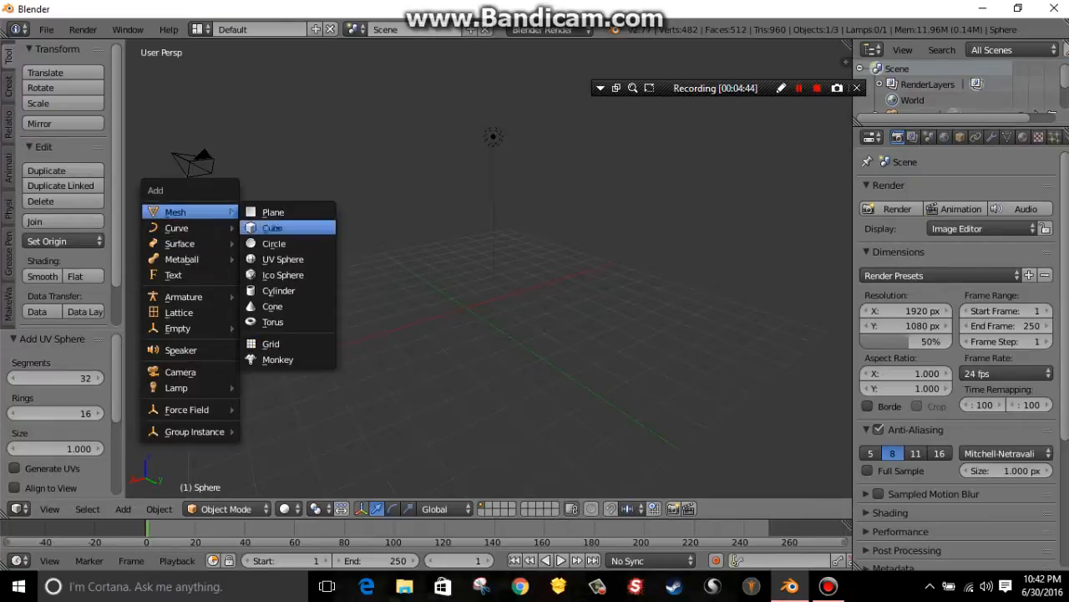
left_click(276, 259)
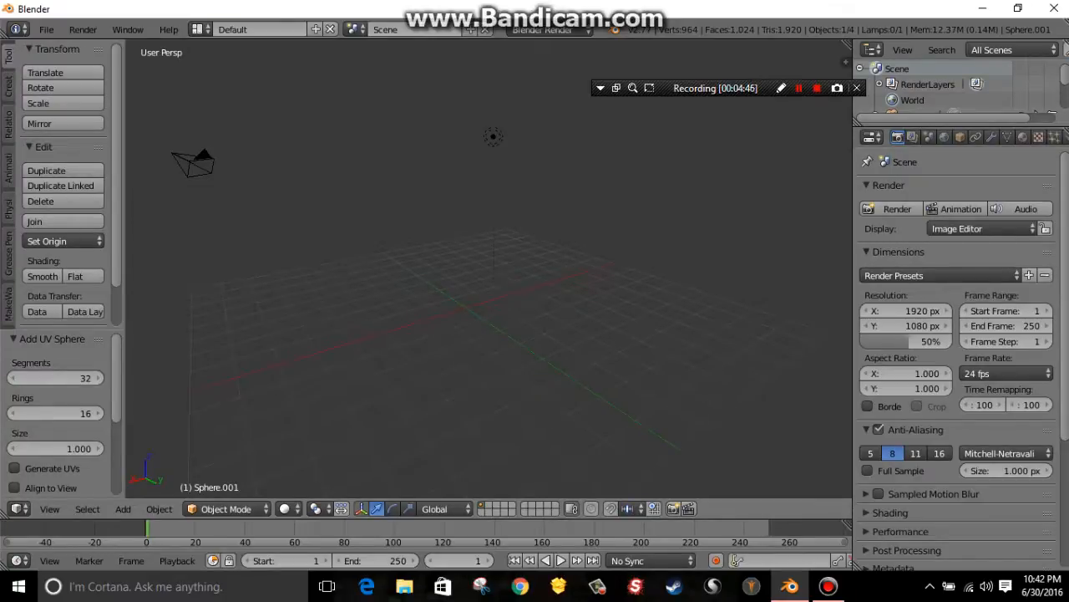
- Add a cube mesh primitive to the scene
left_click(9, 86)
left_click(69, 103)
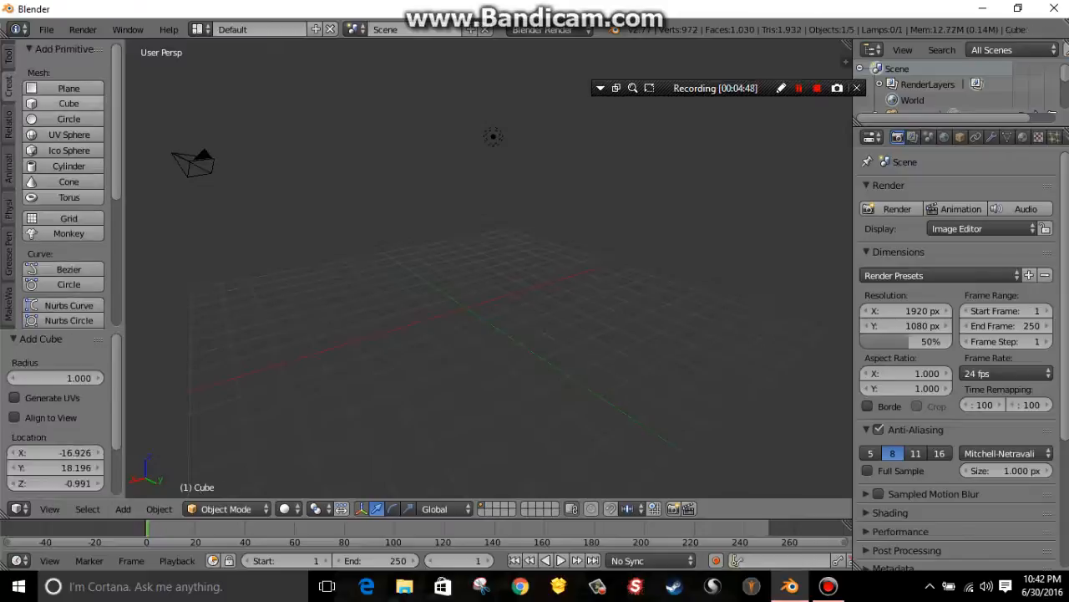
middle_click_drag(489, 269, 410, 275)
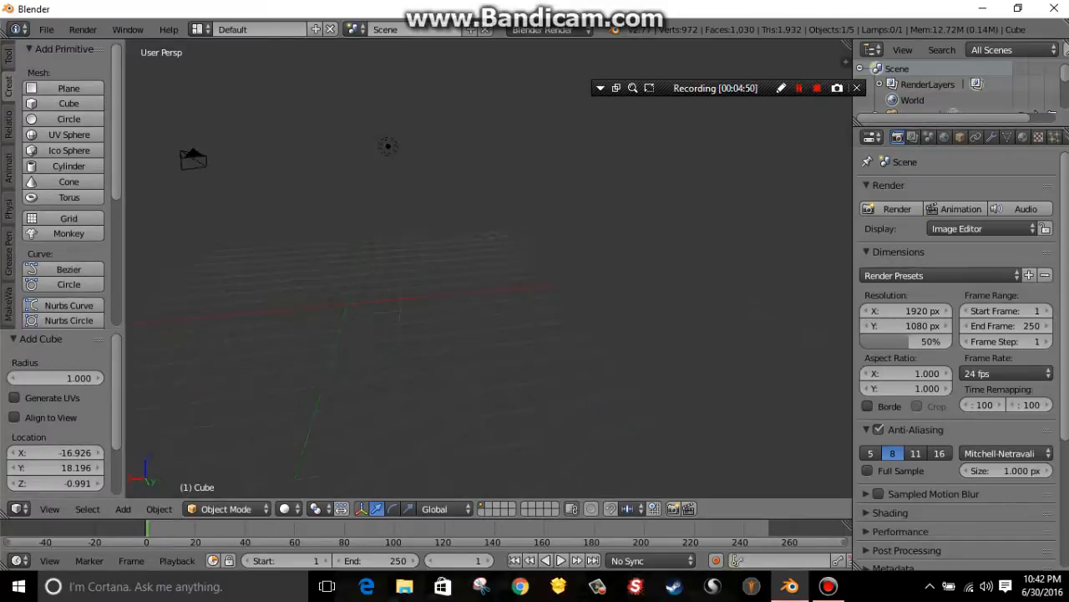
- Start a new file by reloading the default start-up scene
left_click(46, 29)
left_click(71, 47)
left_click(71, 59)
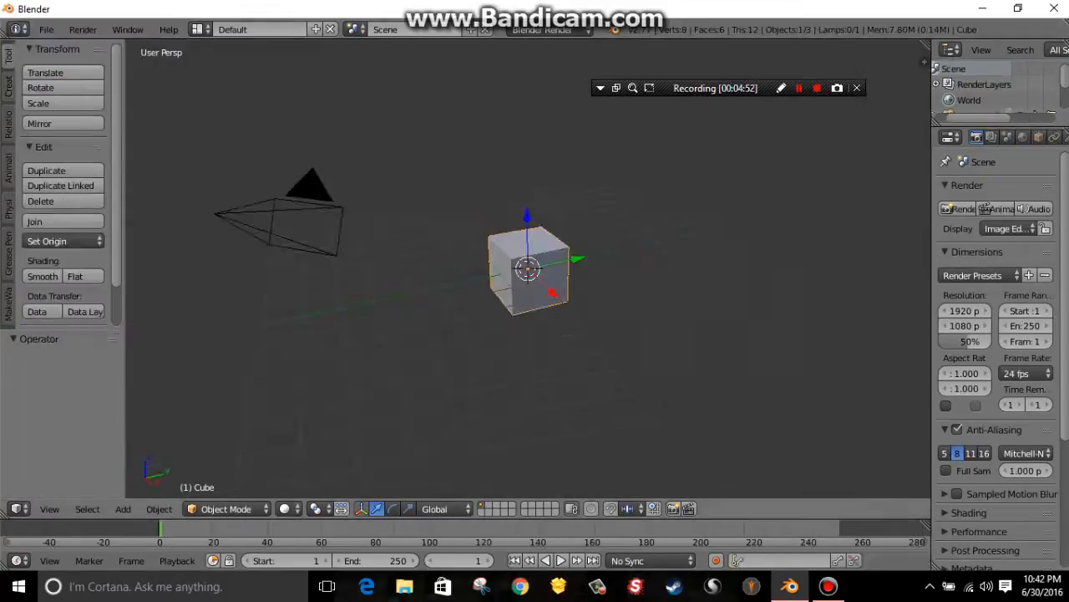
- Examine the default cube and its surroundings from all sides, both close up and from farther away
middle_click_drag(528, 276, 472, 276)
scroll(528, 269, "up", 4)
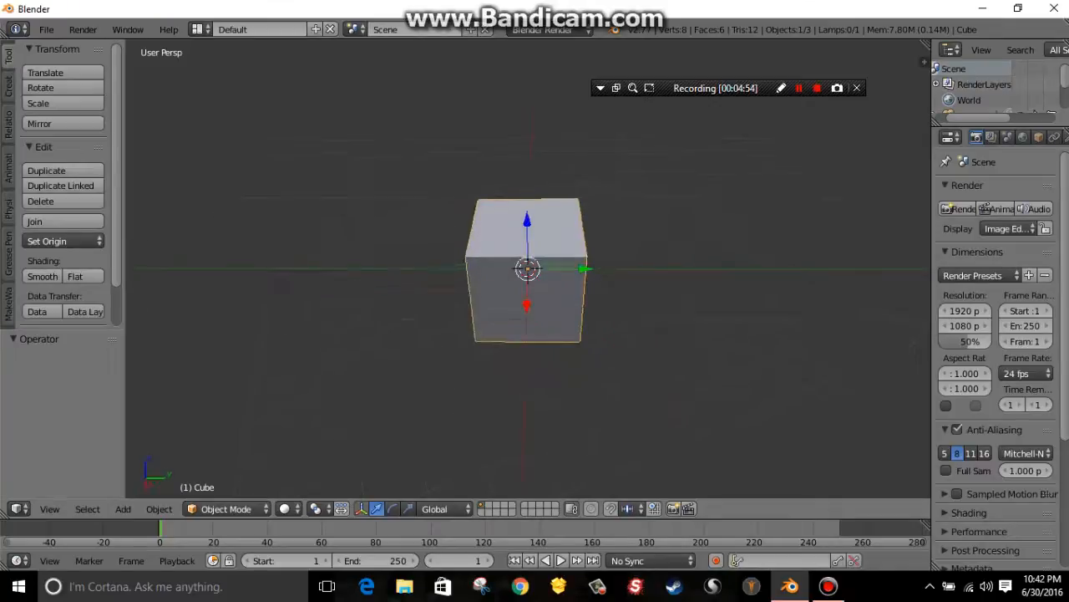
middle_click_drag(601, 276, 390, 289)
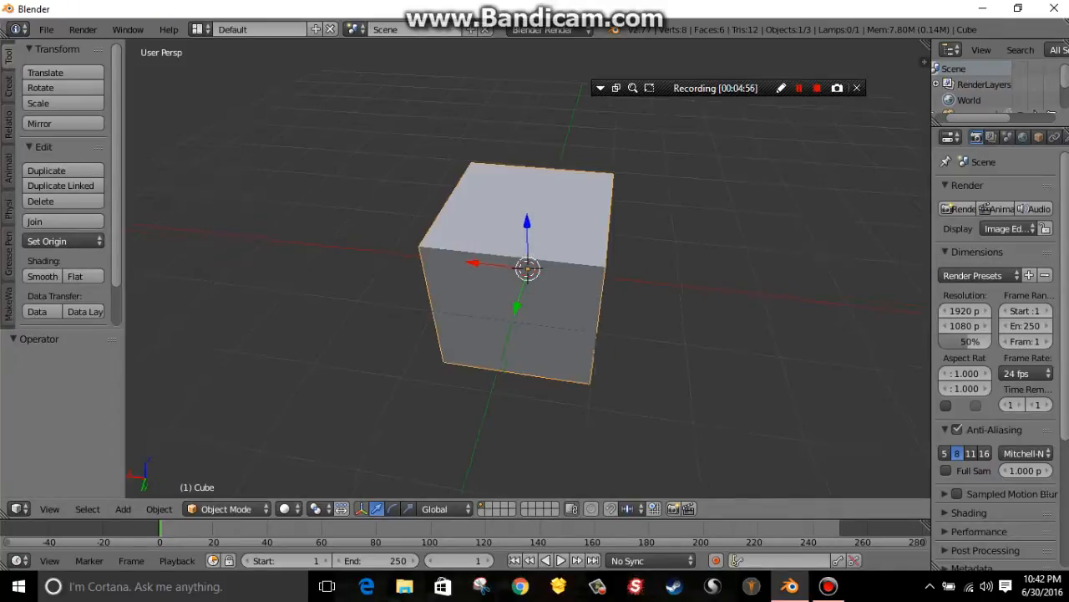
middle_click_drag(597, 332, 460, 332)
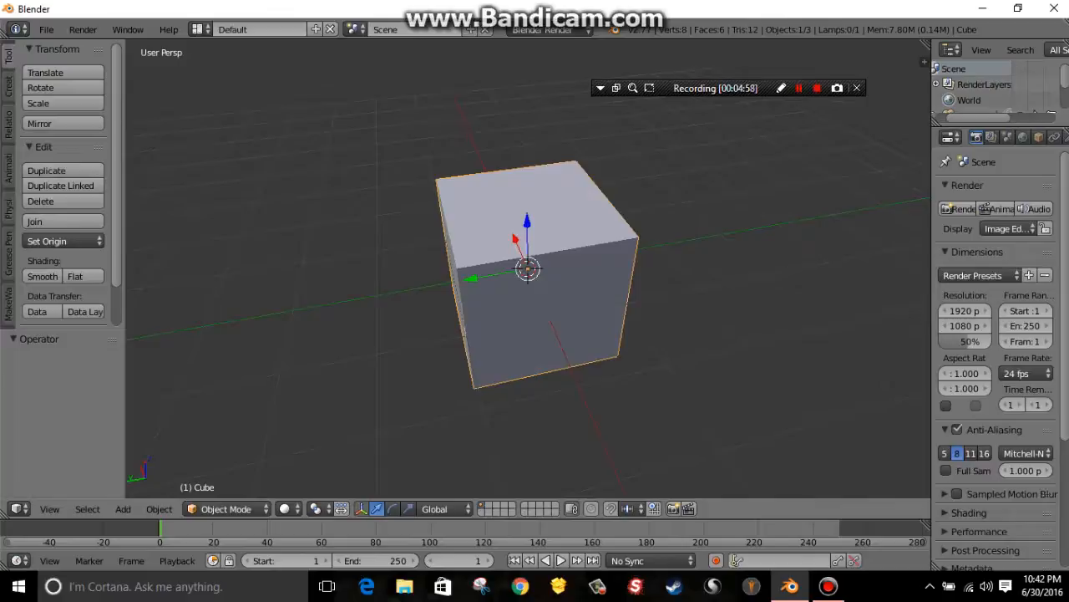
scroll(528, 269, "down", 5)
middle_click_drag(635, 301, 363, 322)
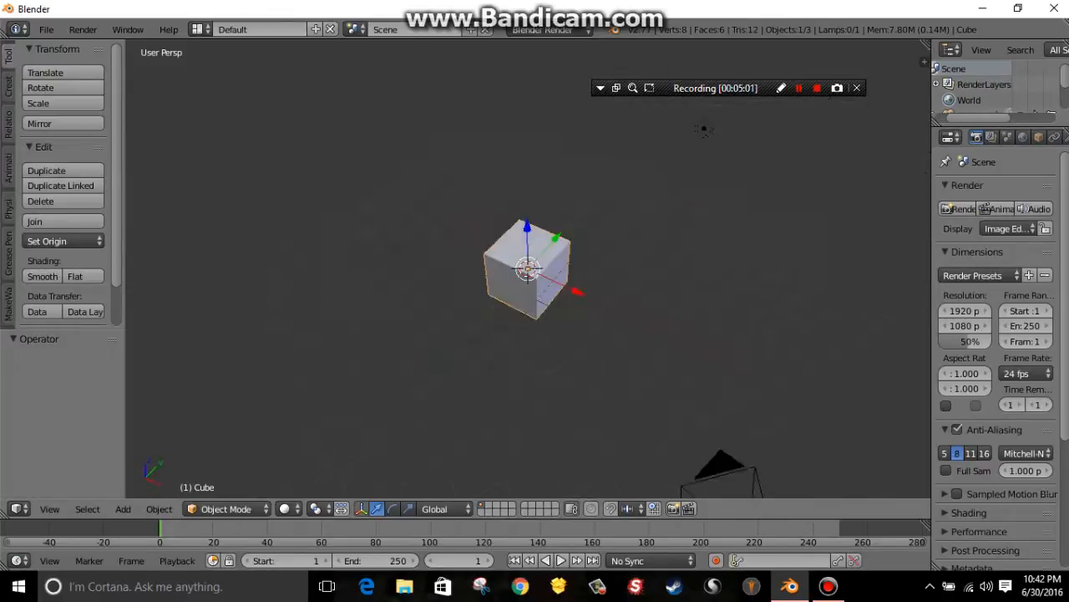
middle_click_drag(752, 301, 184, 305)
scroll(528, 269, "down", 7)
scroll(528, 269, "up", 8)
middle_click_drag(602, 301, 417, 305)
scroll(528, 269, "down", 4)
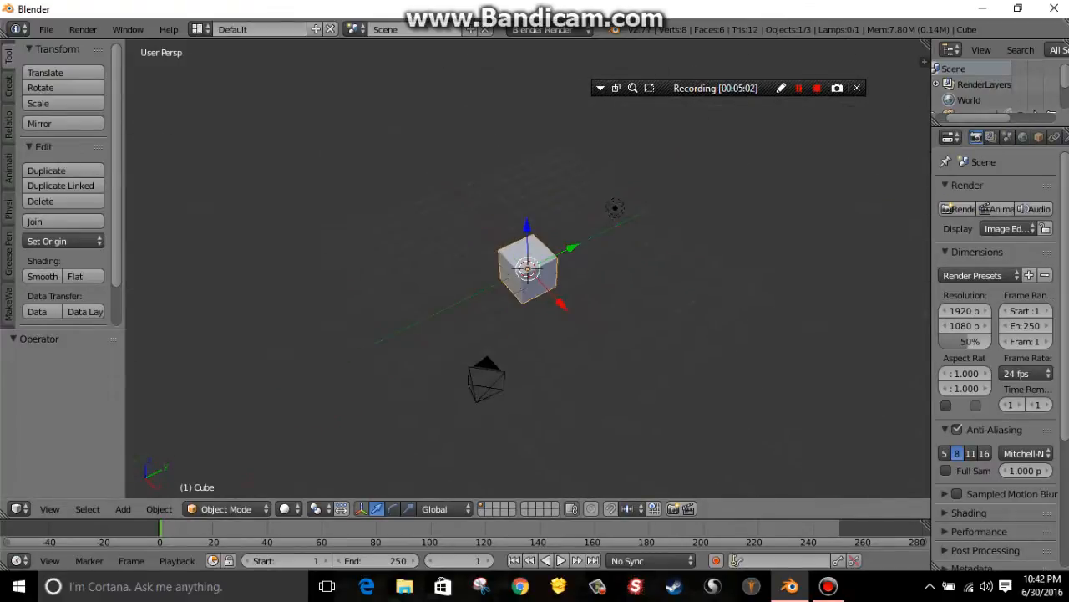
- Select the lamp, and switch the selection back to the cube
right_click(615, 208)
middle_click_drag(635, 301, 385, 305)
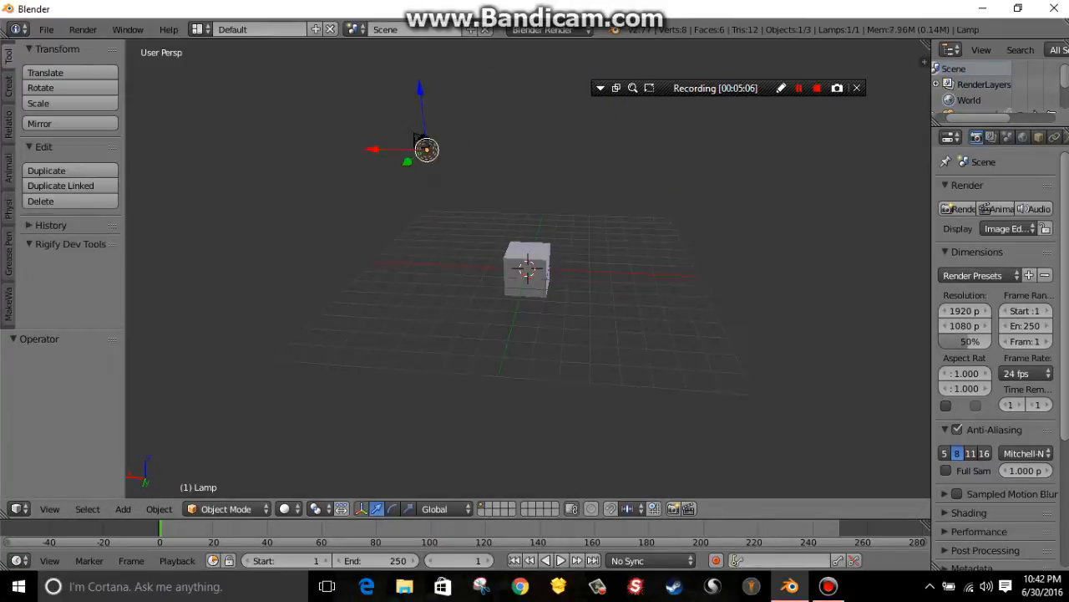
right_click(527, 269)
- Examine the selected cube from several angles, alternating between close-up and distant views
middle_click_drag(669, 300, 543, 313)
scroll(528, 269, "down", 4)
scroll(528, 269, "up", 5)
middle_click_drag(635, 301, 317, 326)
scroll(528, 269, "up", 1)
middle_click_drag(535, 301, 501, 309)
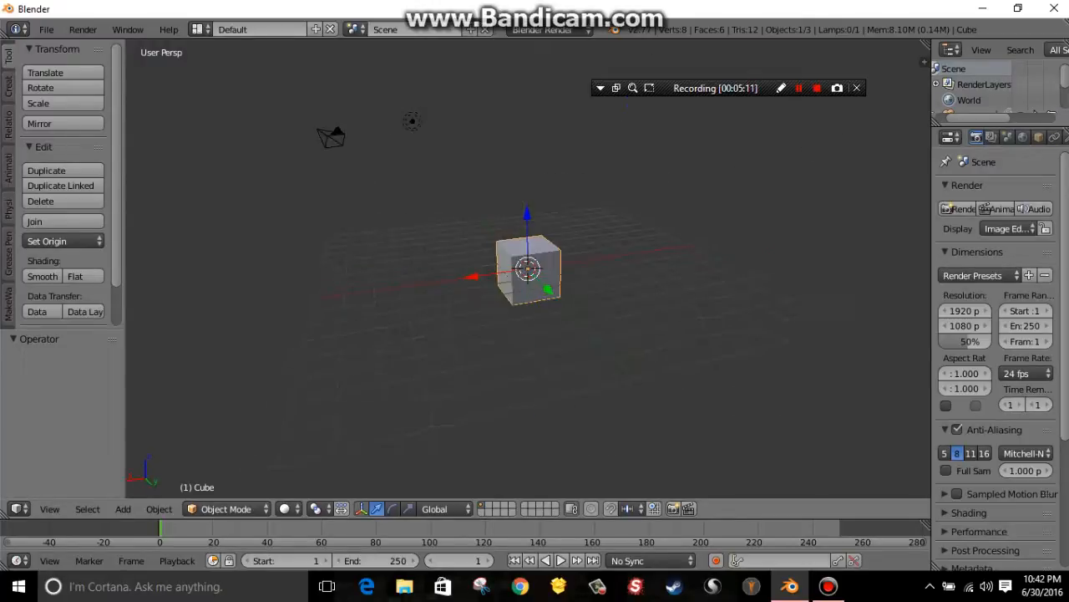
scroll(528, 269, "up", 10)
scroll(528, 269, "down", 4)
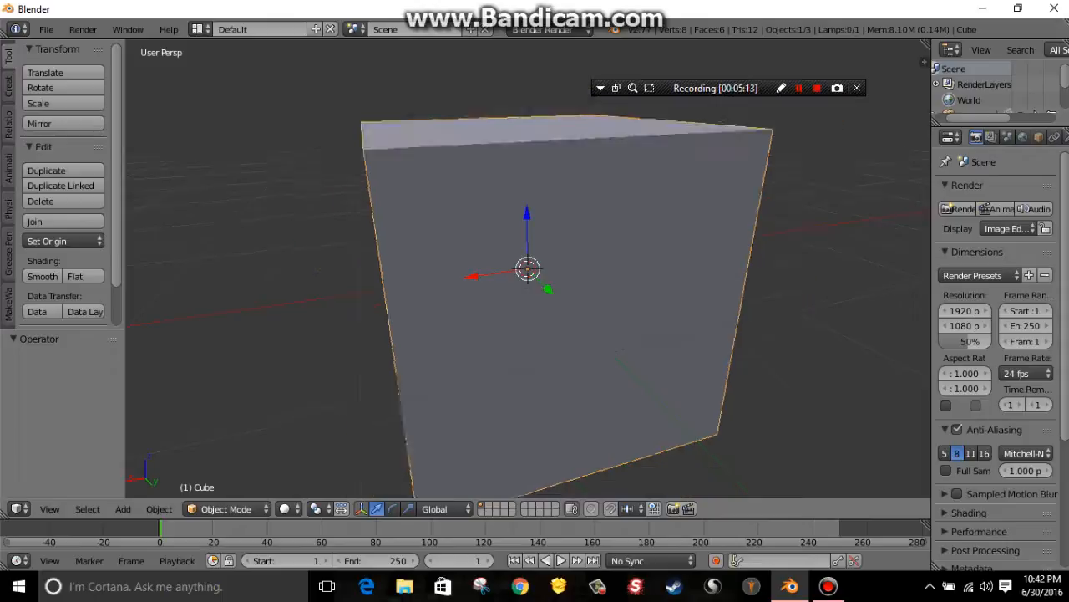
scroll(528, 269, "up", 5)
scroll(528, 269, "down", 5)
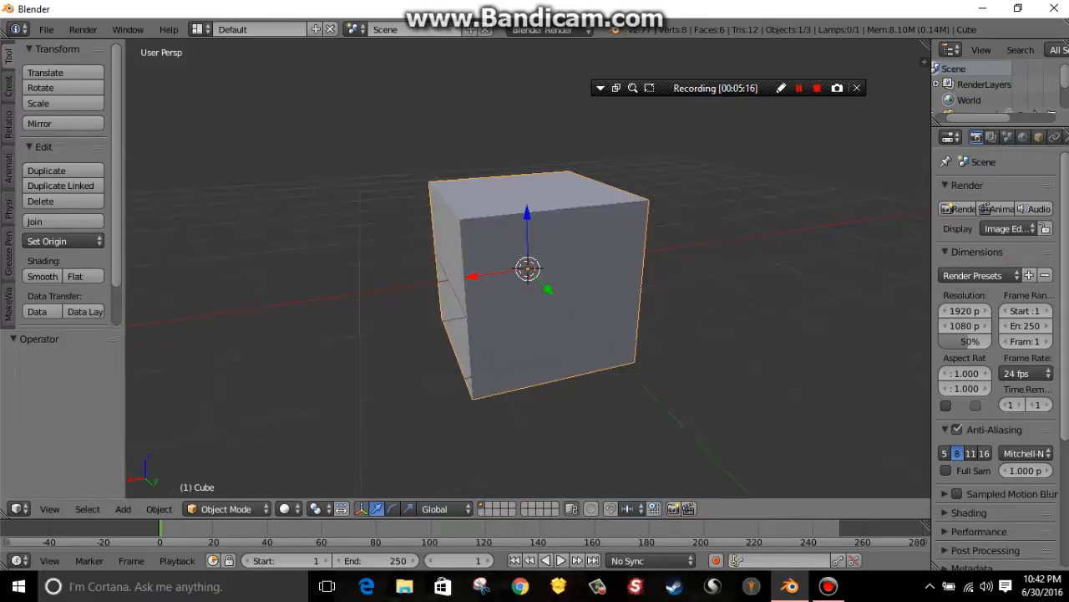
scroll(528, 269, "up", 5)
scroll(528, 269, "down", 5)
scroll(528, 269, "up", 5)
scroll(528, 269, "down", 6)
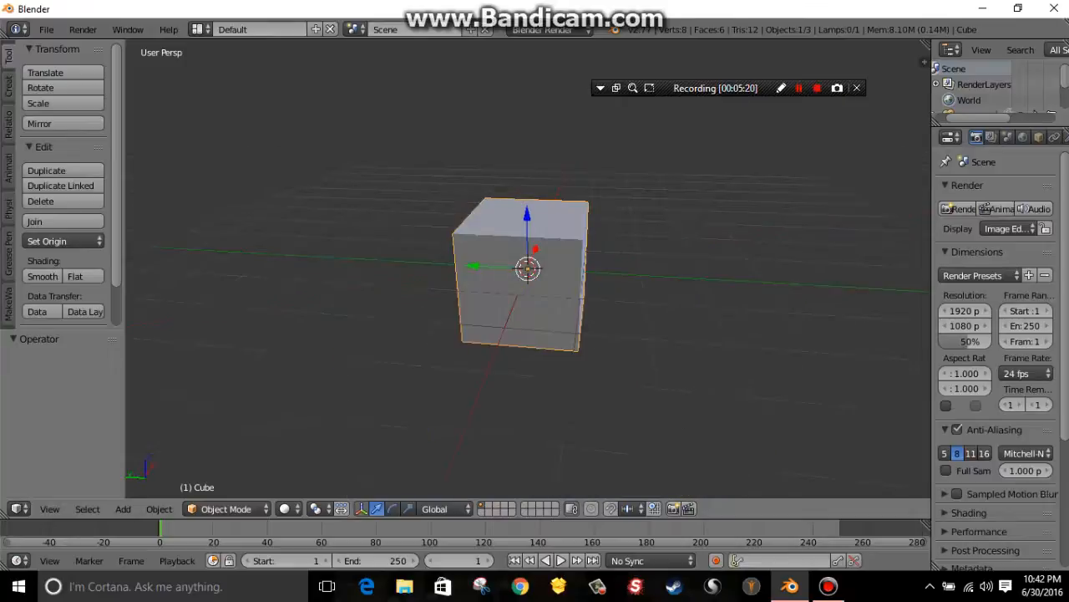
scroll(528, 269, "up", 10)
scroll(528, 270, "down", 15)
middle_click_drag(528, 269, 443, 269)
scroll(528, 269, "up", 8)
scroll(528, 269, "down", 6)
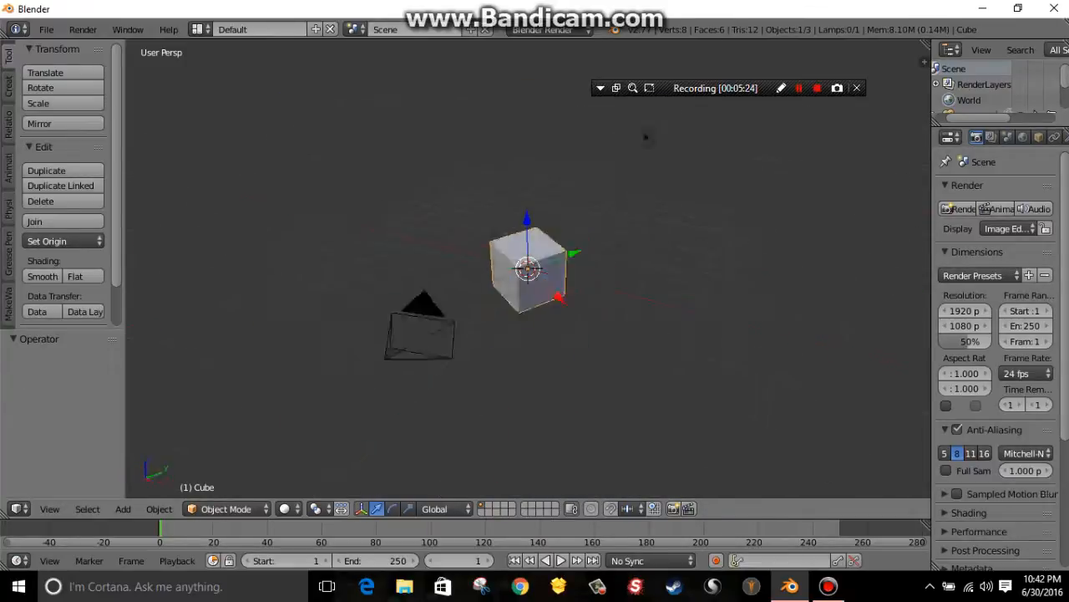
- Examine the cube's faces at close range, including its interior
middle_click_drag(528, 269, 418, 269)
scroll(528, 269, "up", 6)
scroll(528, 269, "up", 1)
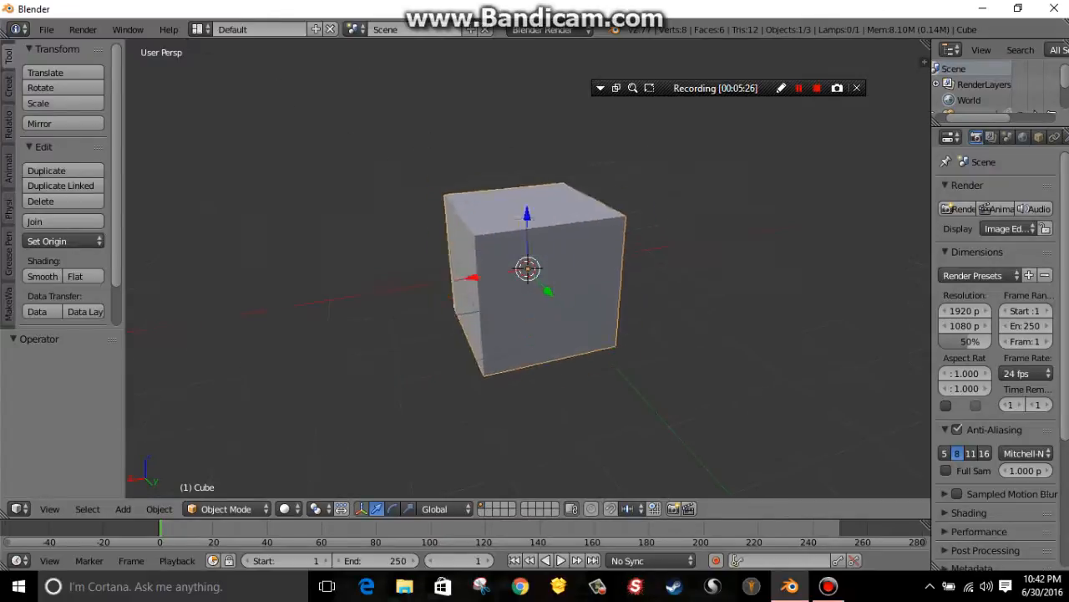
scroll(528, 269, "down", 3)
scroll(528, 269, "up", 6)
scroll(528, 269, "down", 2)
scroll(528, 269, "up", 2)
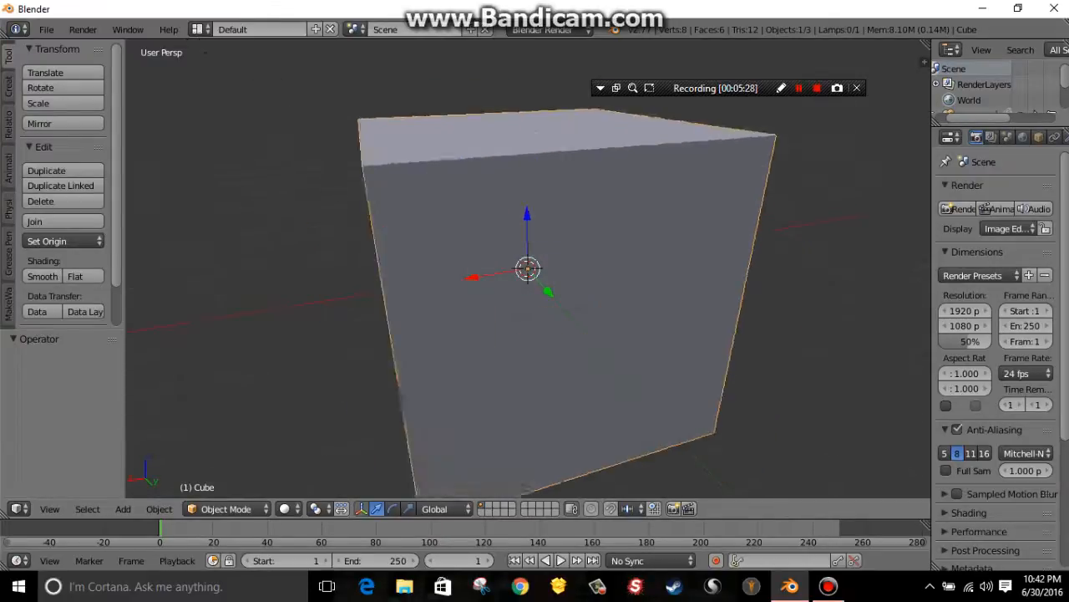
scroll(528, 269, "down", 7)
scroll(528, 269, "up", 4)
scroll(528, 269, "up", 2)
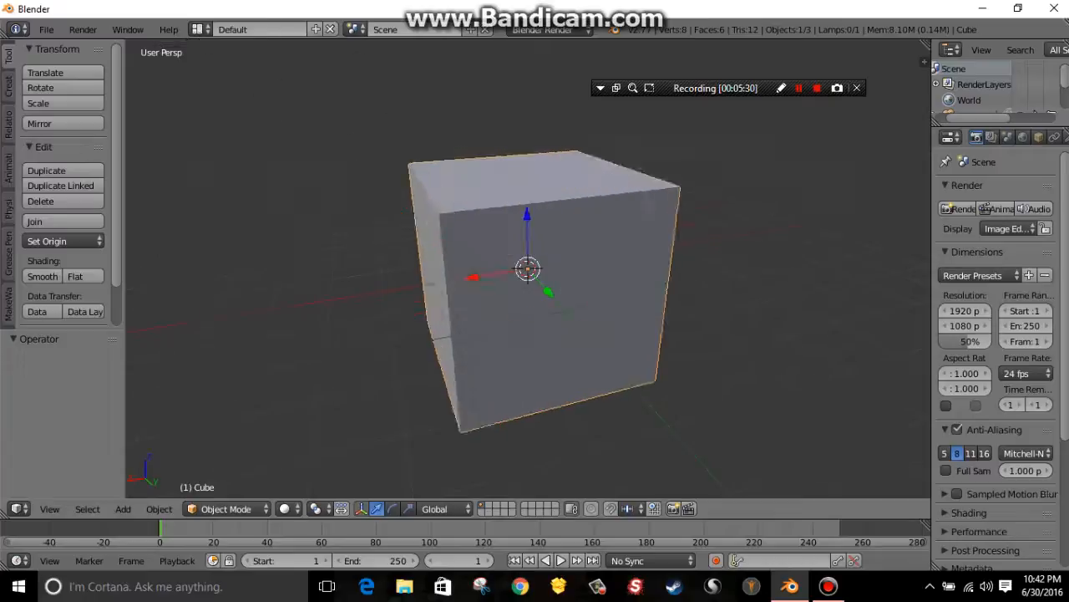
scroll(528, 269, "down", 3)
scroll(528, 269, "up", 4)
scroll(529, 269, "up", 3)
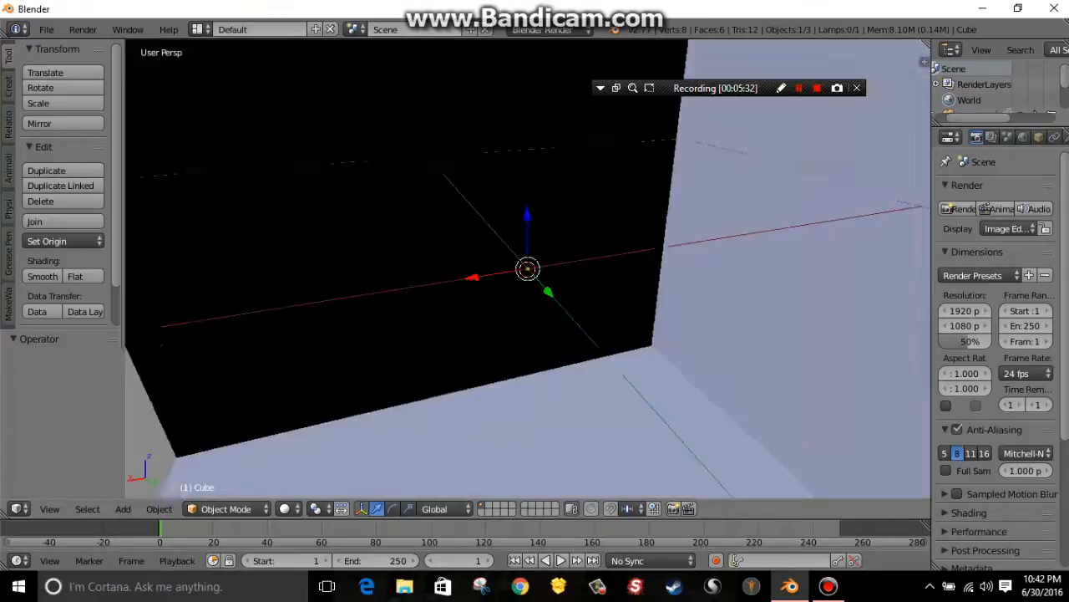
scroll(528, 269, "down", 4)
scroll(528, 269, "down", 3)
scroll(528, 269, "up", 5)
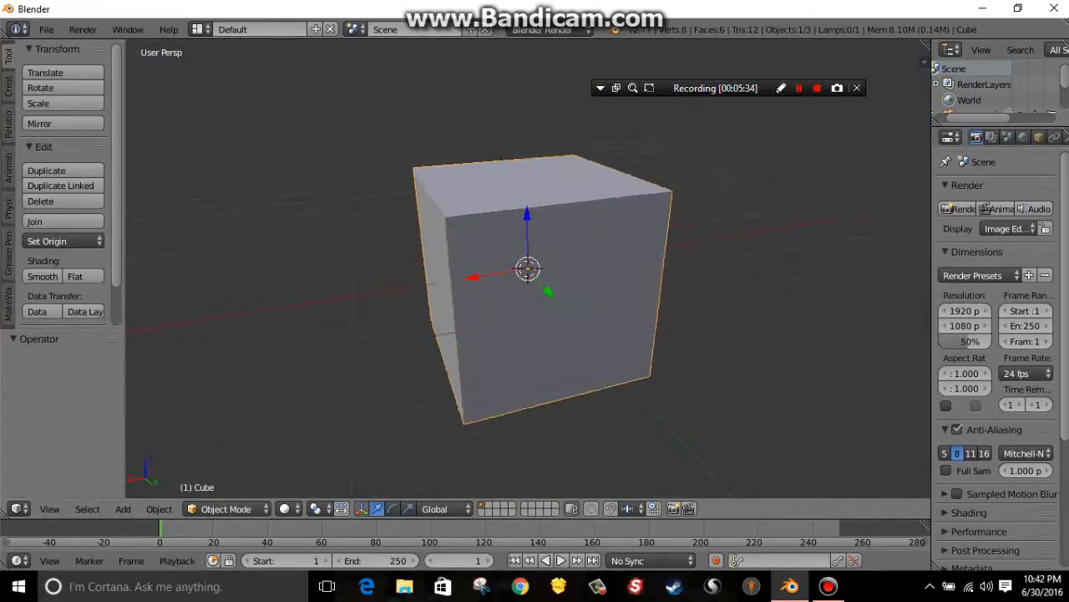
- Examine the cube, lamp and camera together from a distance, circling the whole scene
scroll(529, 269, "down", 7)
middle_click_drag(786, 269, 150, 301)
scroll(528, 269, "down", 3)
middle_click_drag(752, 269, 510, 277)
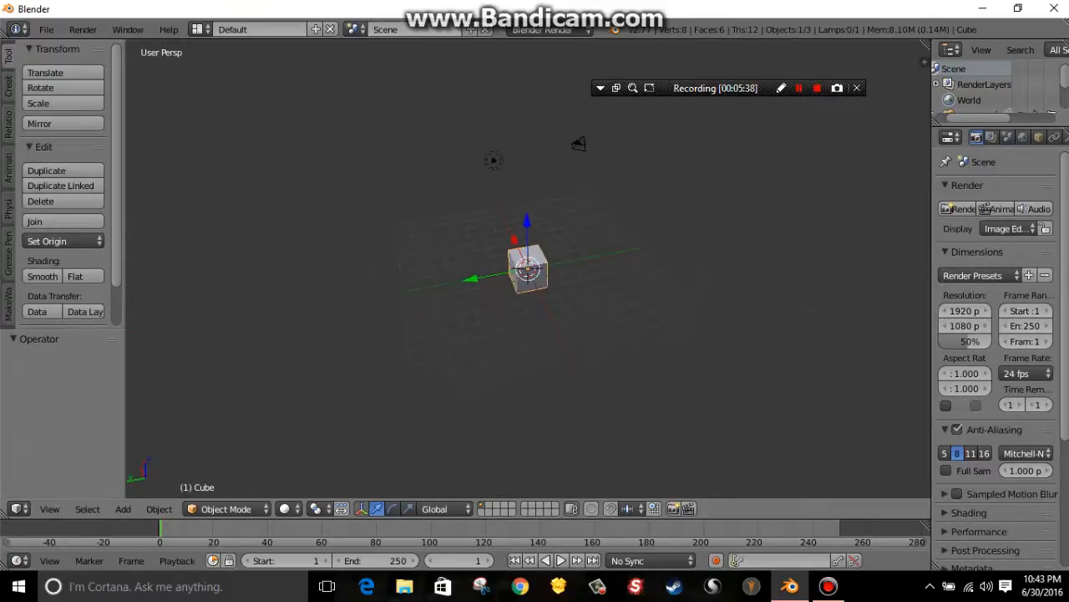
scroll(528, 269, "up", 4)
scroll(528, 269, "down", 3)
middle_click_drag(635, 269, 301, 269)
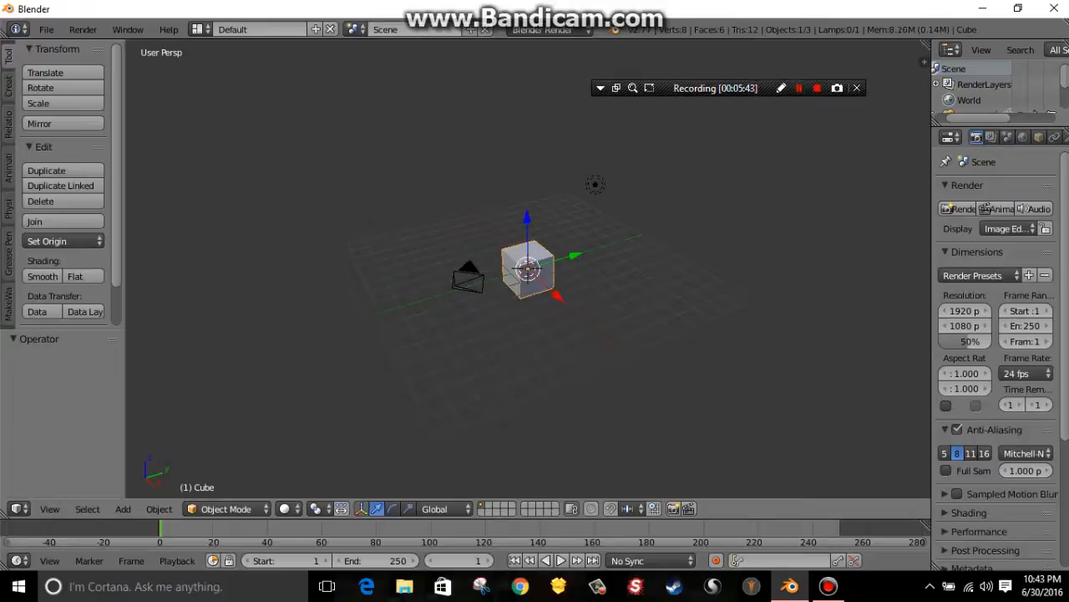
- Deselect all objects and look at the unselected cube up close
scroll(528, 269, "up", 5)
key("a")
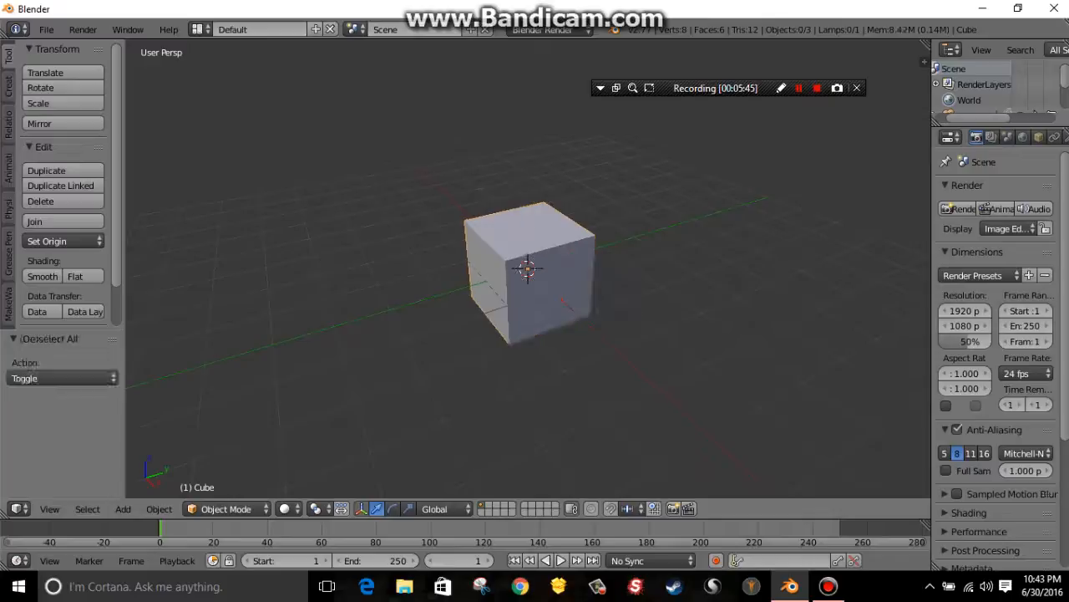
scroll(528, 269, "up", 2)
middle_click_drag(528, 269, 288, 254)
scroll(528, 269, "down", 1)
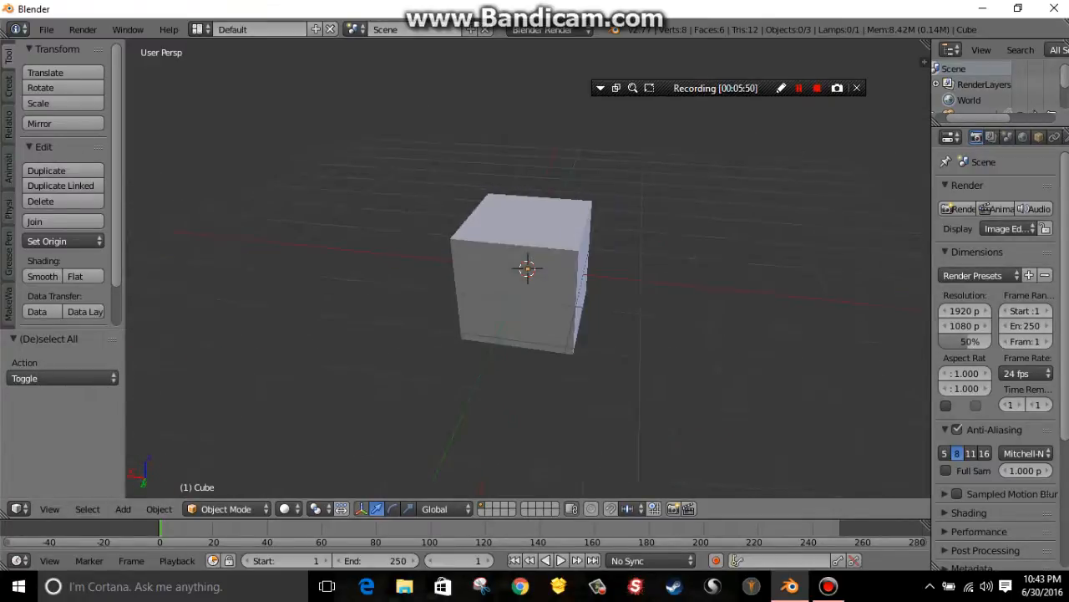
- Select the cube, and clear the selection again
right_click(527, 268)
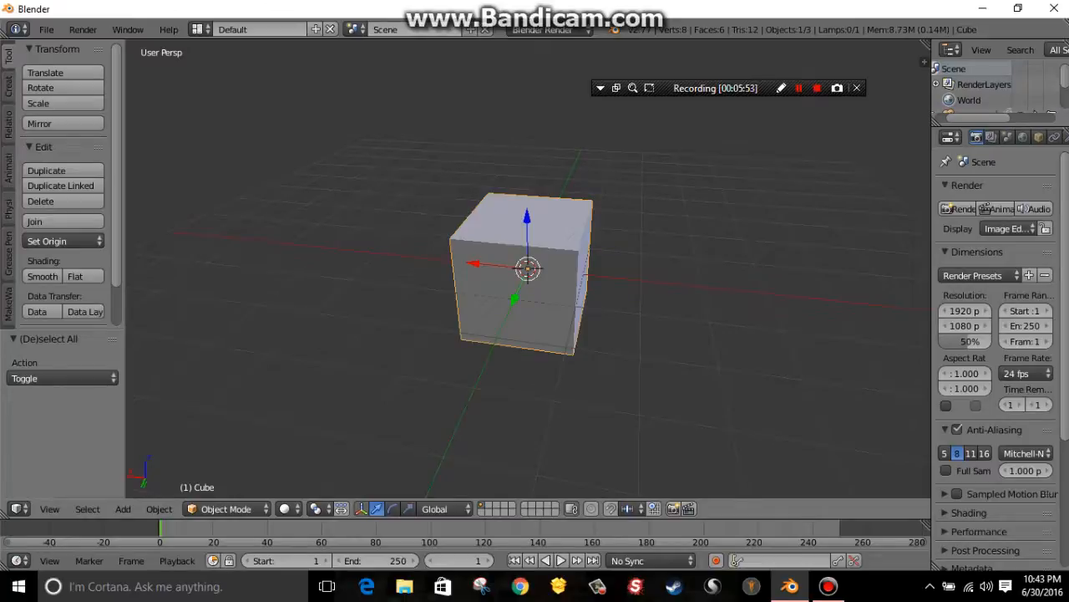
key("a")
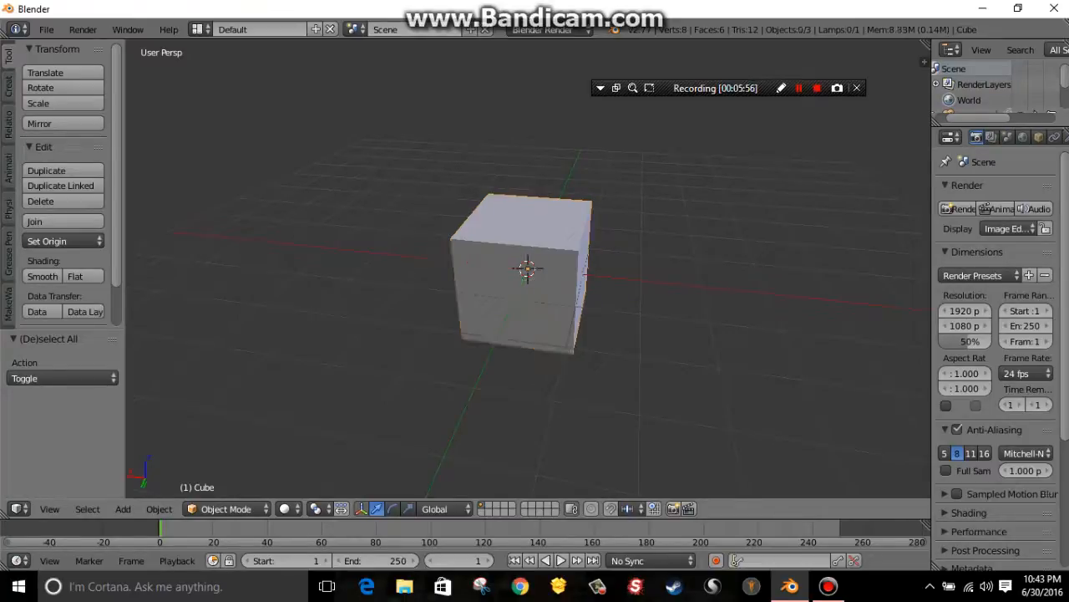
scroll(528, 269, "down", 4)
scroll(528, 269, "up", 4)
middle_click_drag(528, 269, 706, 269)
scroll(528, 269, "down", 1)
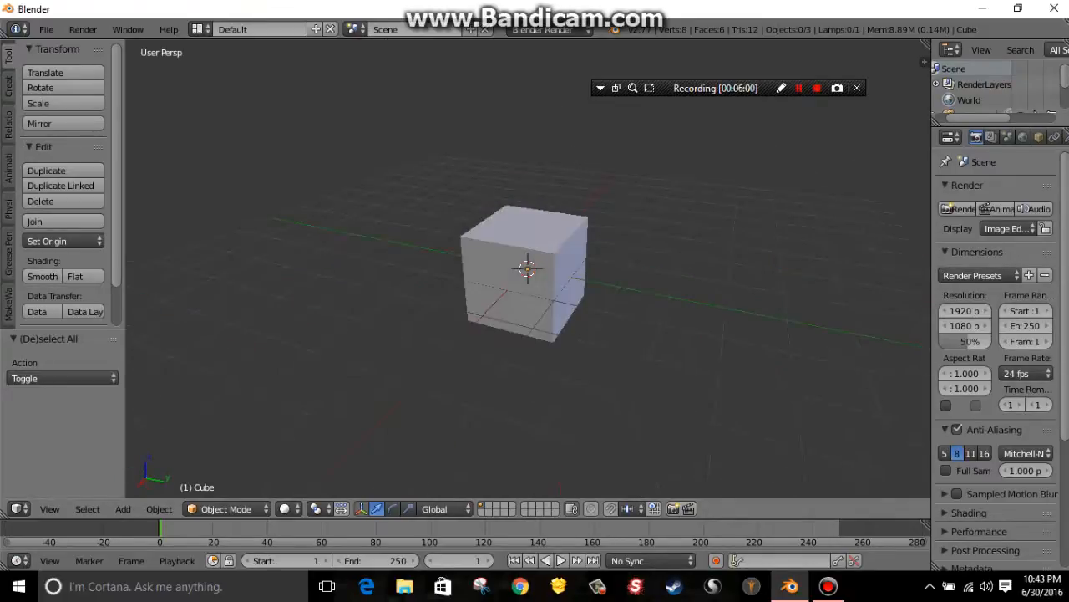
- Toggle the selection of all objects on and off, and select only the cube
key("a")
scroll(528, 269, "down", 5)
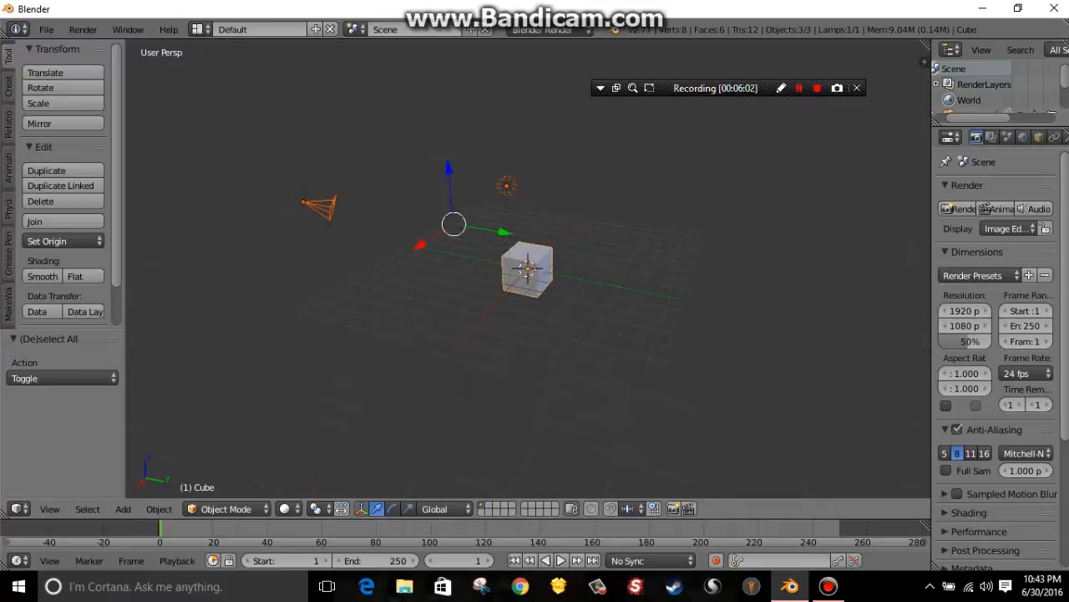
key("a")
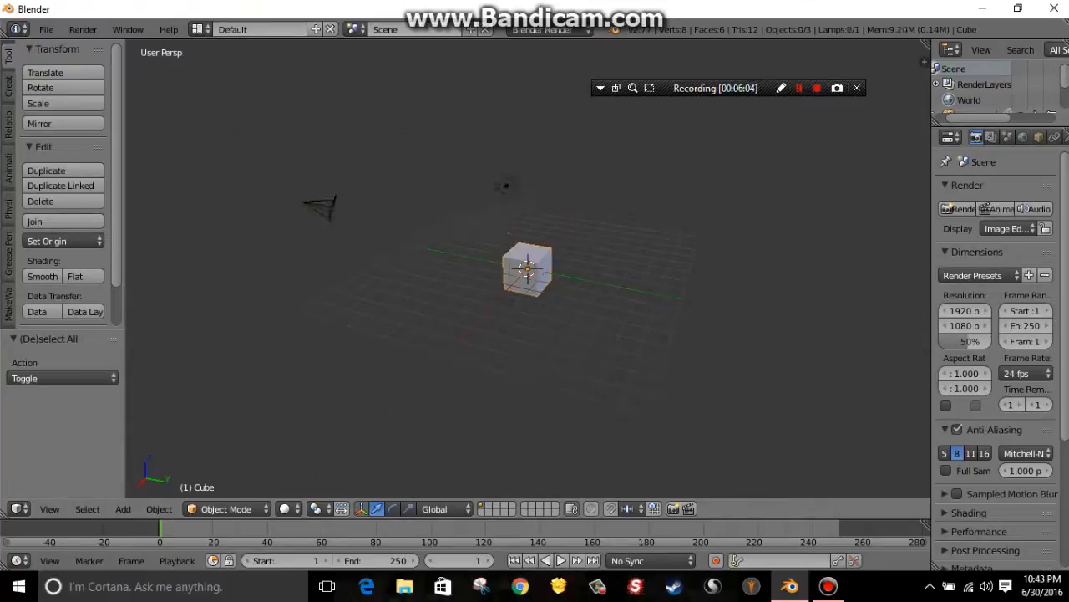
scroll(528, 269, "up", 2)
right_click(528, 269)
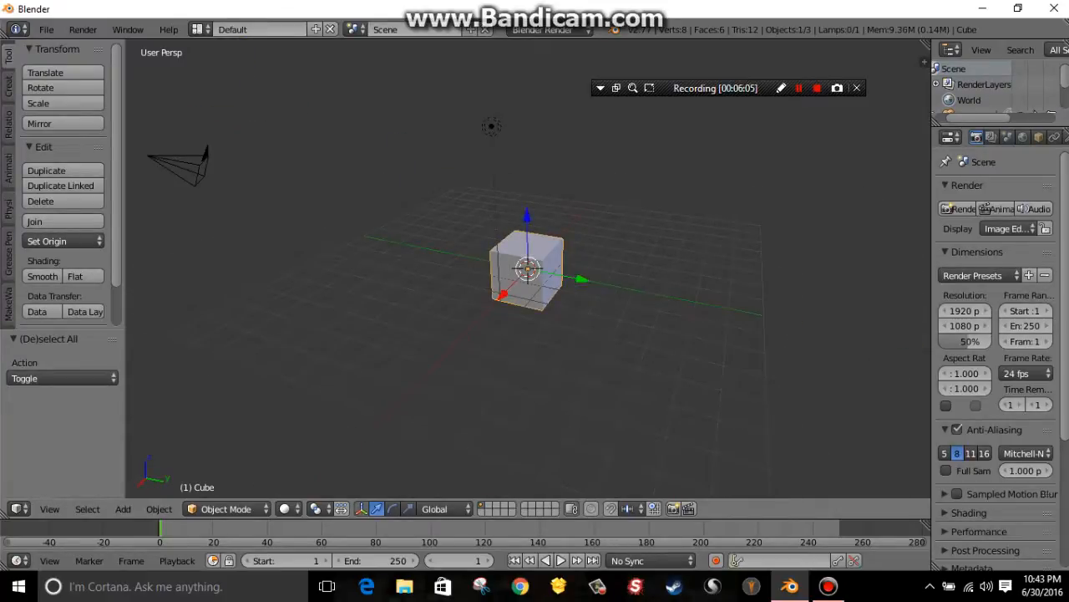
- Deselect everything, select all objects in the scene, and deselect them all again
key("a")
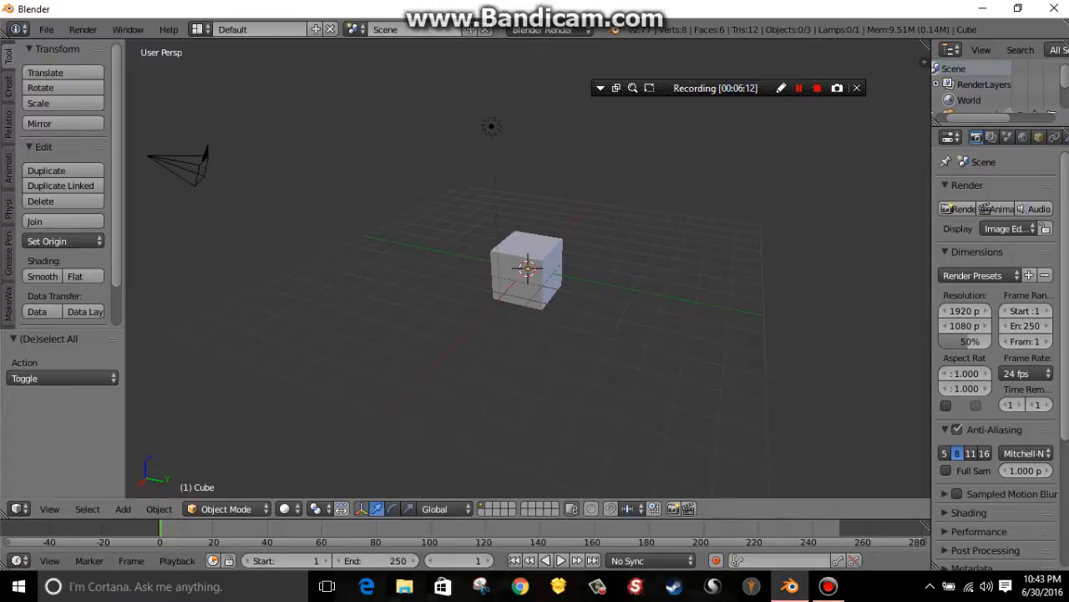
key("a")
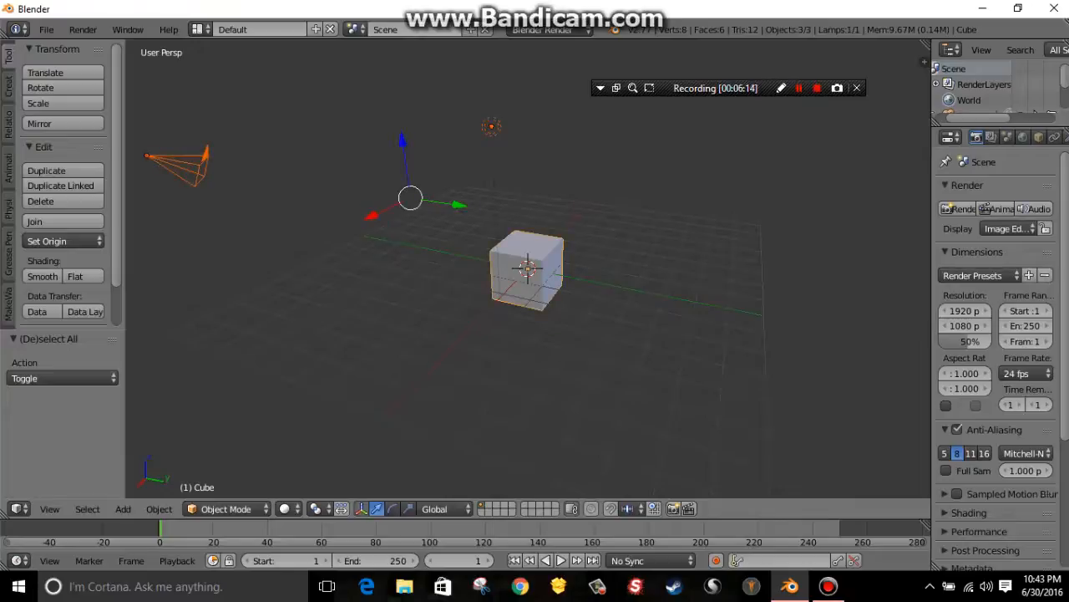
scroll(528, 269, "up", 3)
key("a")
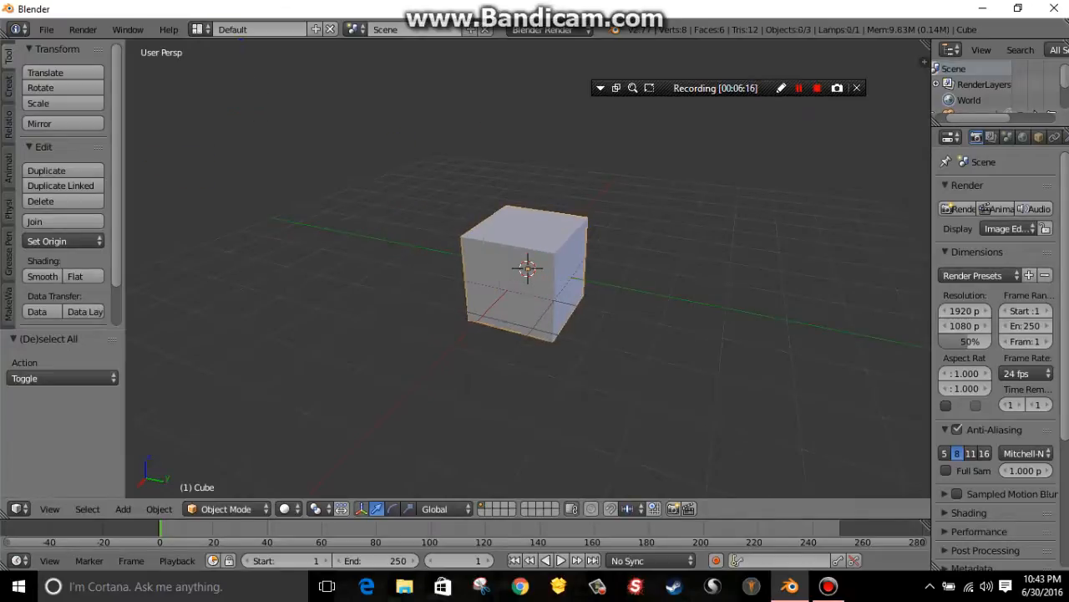
scroll(528, 269, "up", 1)
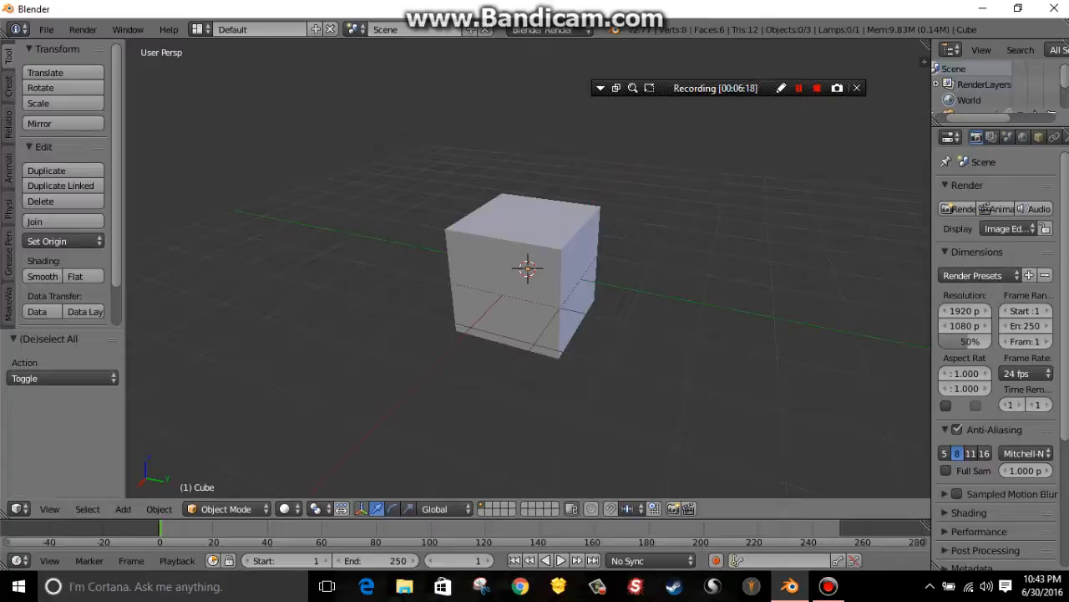
- Place the 3D cursor at several points on and around the cube, ending on one of its upper corners
left_click(557, 220)
left_click(530, 243)
scroll(530, 244, "down", 1)
left_click(637, 239)
left_click(413, 229)
left_click(327, 317)
left_click(518, 251)
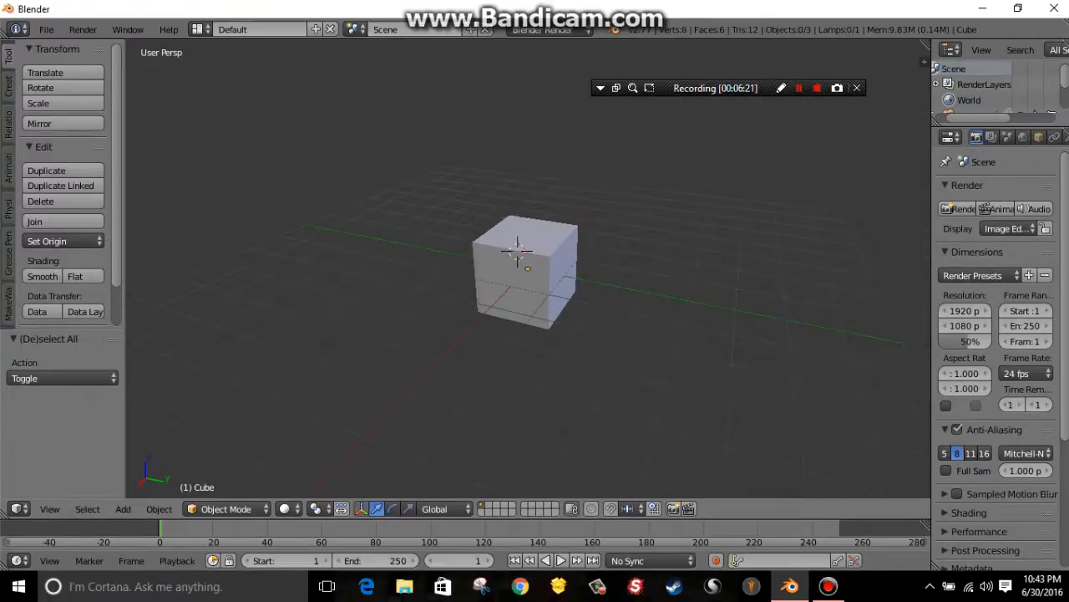
left_click(583, 259)
left_click(505, 274)
middle_click_drag(504, 274, 376, 283)
scroll(527, 268, "up", 3)
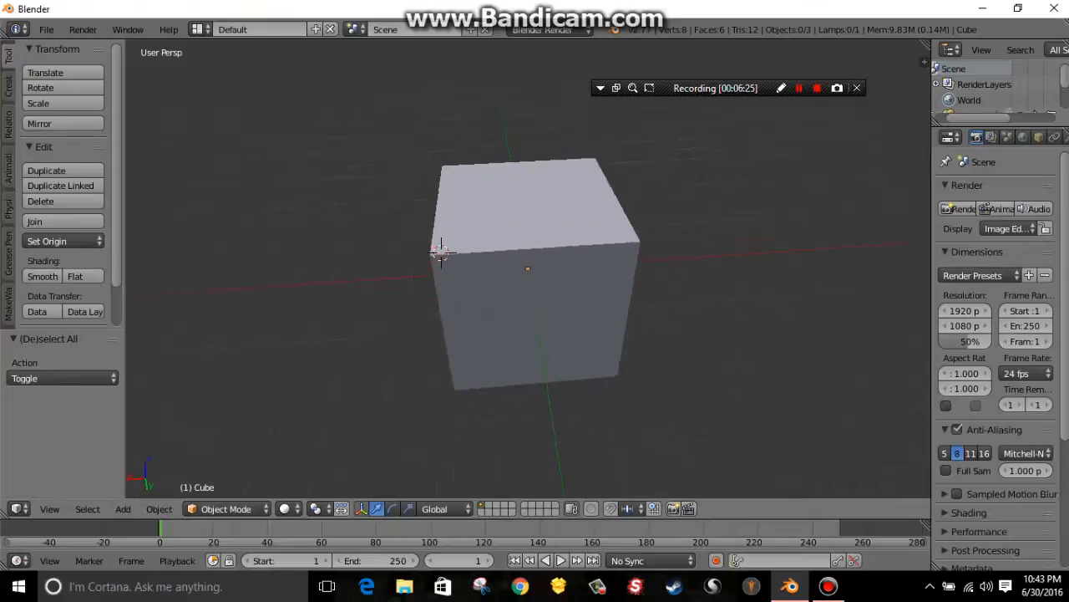
left_click(630, 242)
- Enter Edit Mode on the cube, deselect the whole mesh and select a single upper corner vertex
key("Tab")
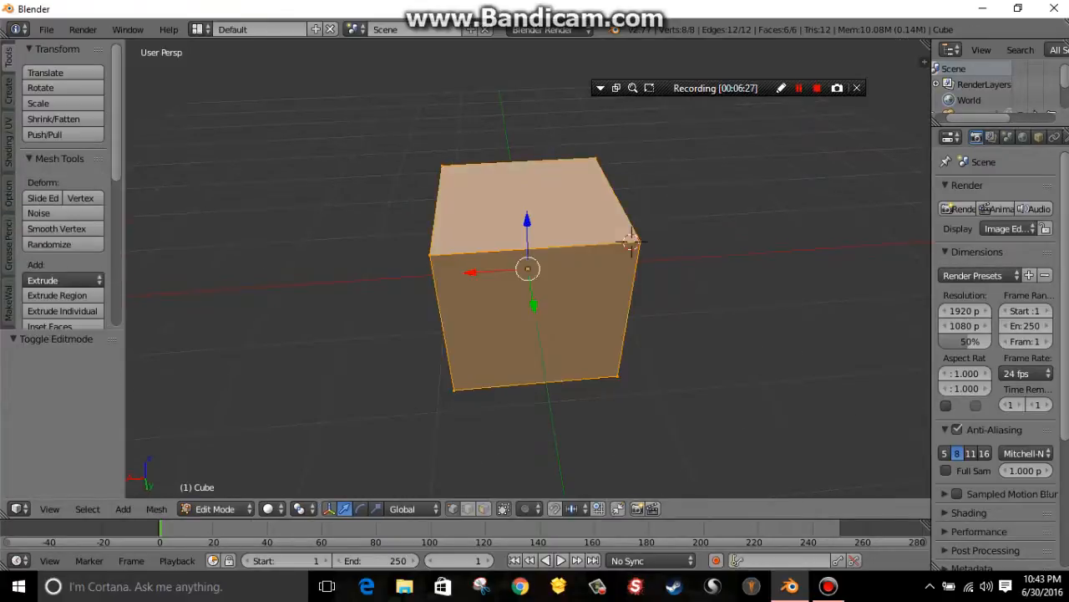
left_click(431, 254)
key("a")
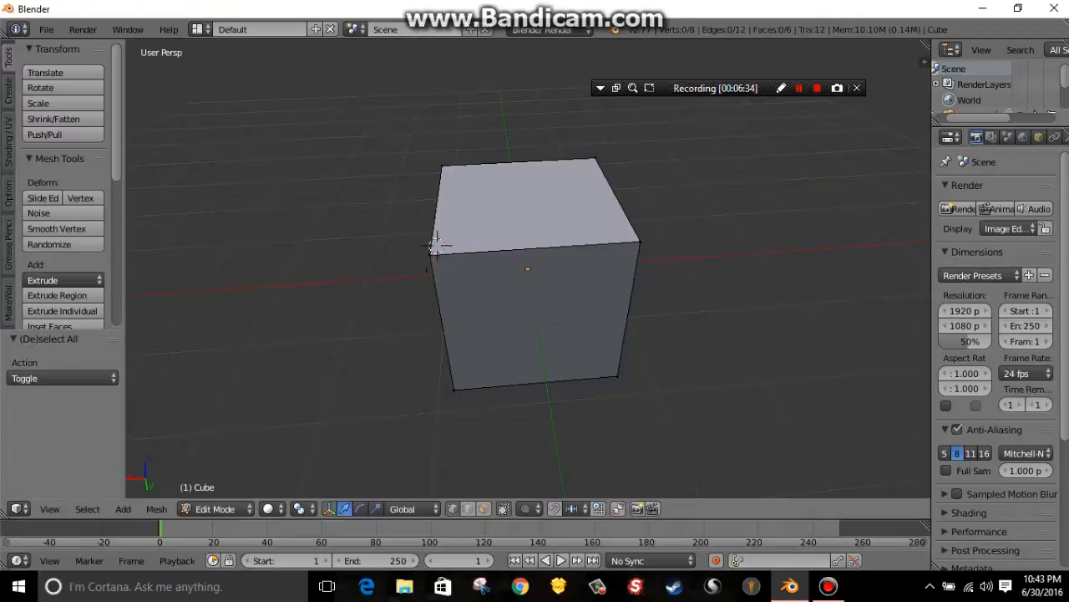
right_click(429, 254)
middle_click_drag(635, 239, 620, 298)
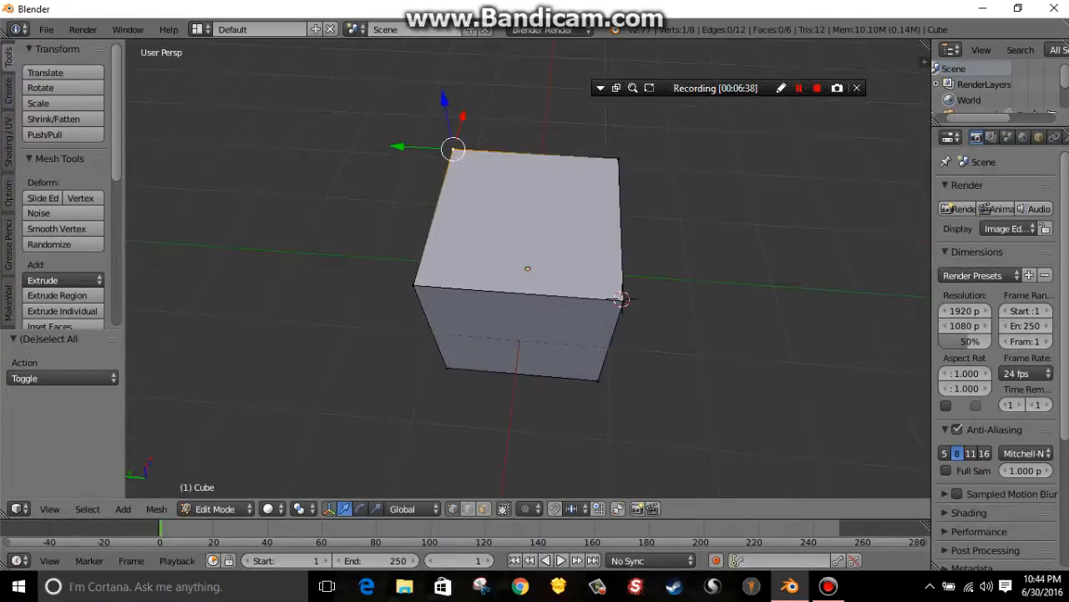
- Place the 3D cursor on other upper corners of the cube while keeping the single vertex selected
left_click(618, 158)
middle_click_drag(619, 158, 426, 126)
scroll(529, 268, "up", 2)
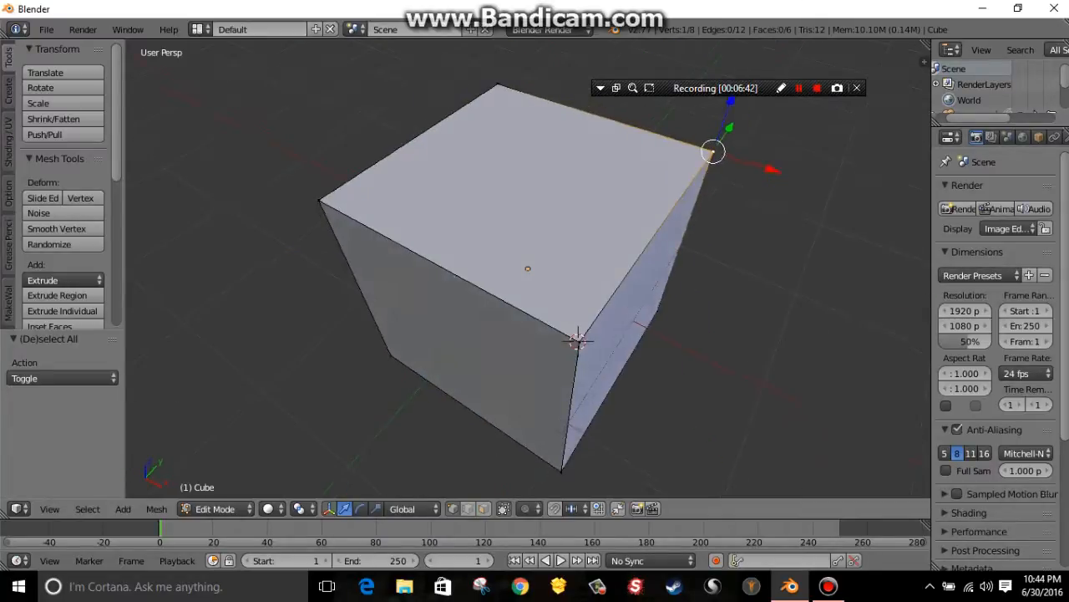
left_click(582, 336)
left_click(318, 199)
scroll(319, 199, "down", 5)
scroll(318, 199, "up", 4)
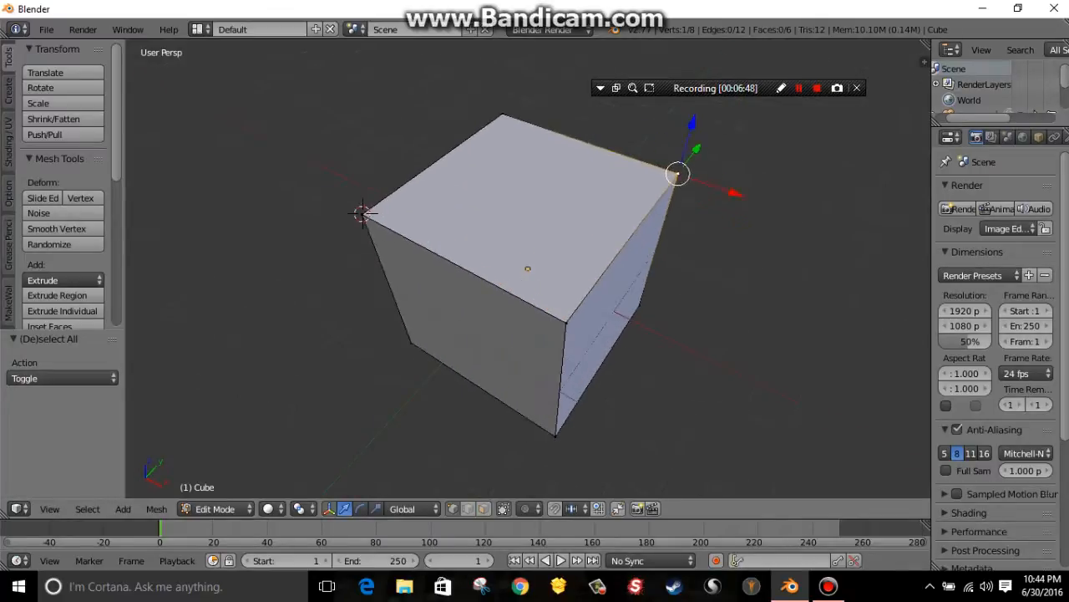
- Return to Object Mode and select the whole cube
middle_click_drag(318, 199, 235, 199)
scroll(528, 269, "down", 3)
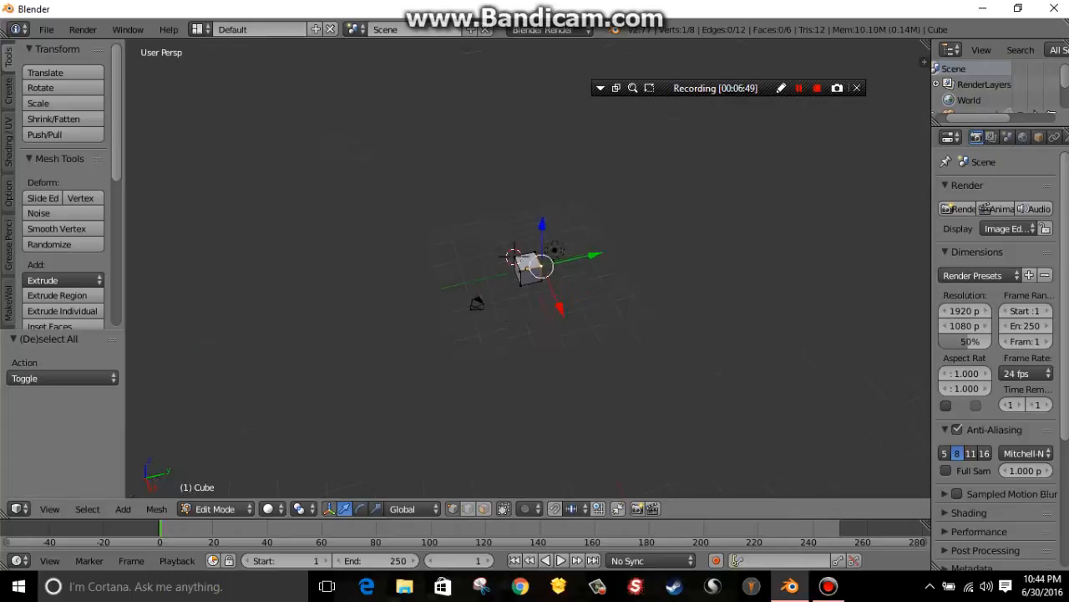
scroll(528, 269, "up", 5)
middle_click_drag(528, 269, 378, 269)
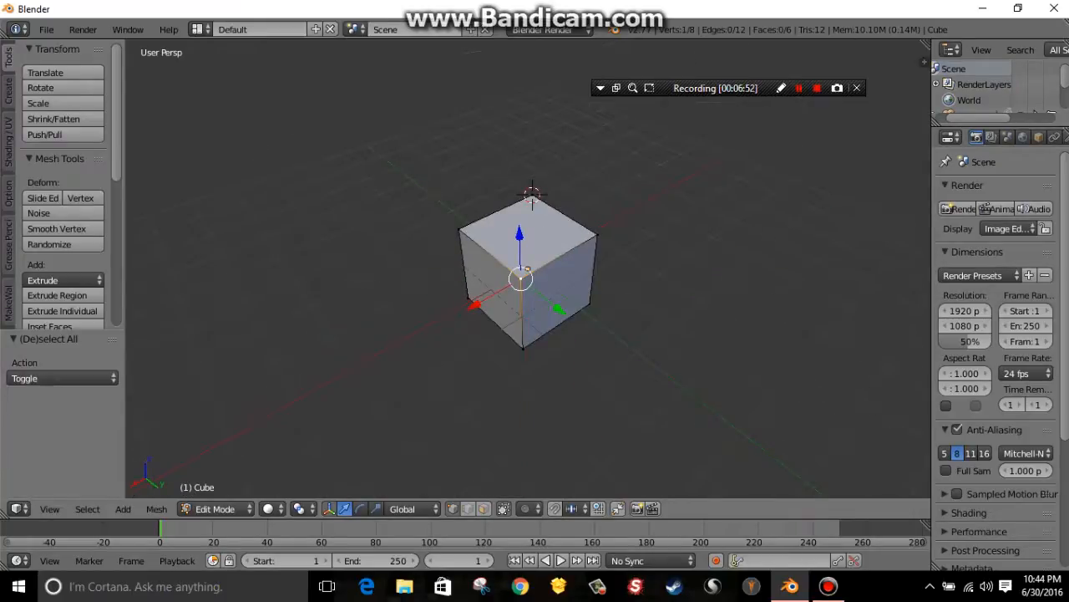
key("Tab")
scroll(528, 269, "down", 2)
middle_click_drag(528, 269, 428, 269)
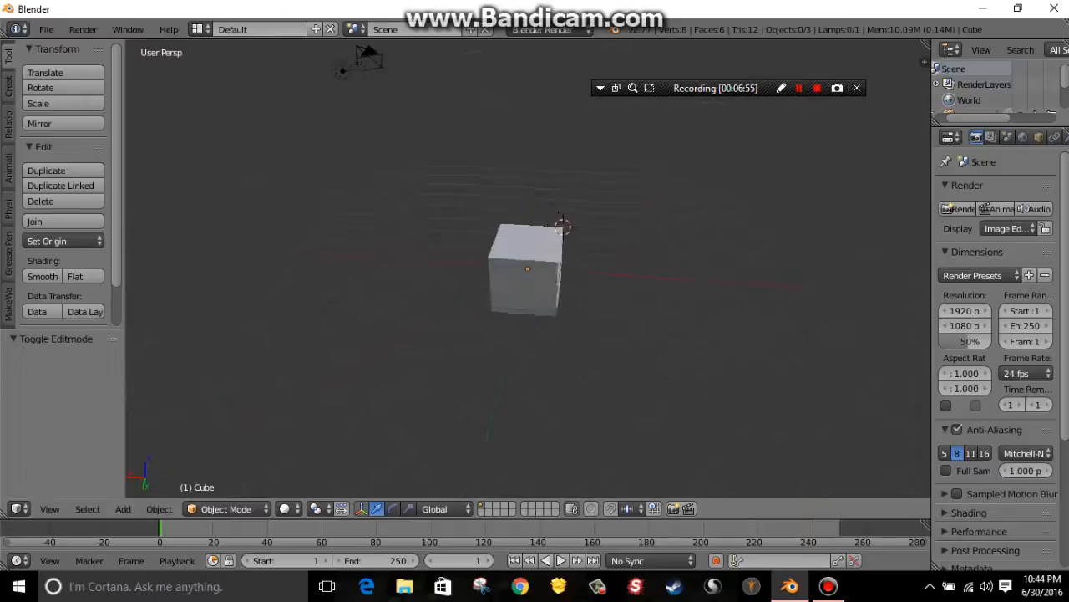
scroll(528, 269, "up", 5)
right_click(528, 269)
- Slide the cube back and forth along the X axis, finishing with a move of about 1.272
left_click_drag(473, 265, 386, 259)
middle_click_drag(386, 259, 445, 284)
left_click_drag(401, 289, 484, 275)
scroll(408, 289, "down", 2)
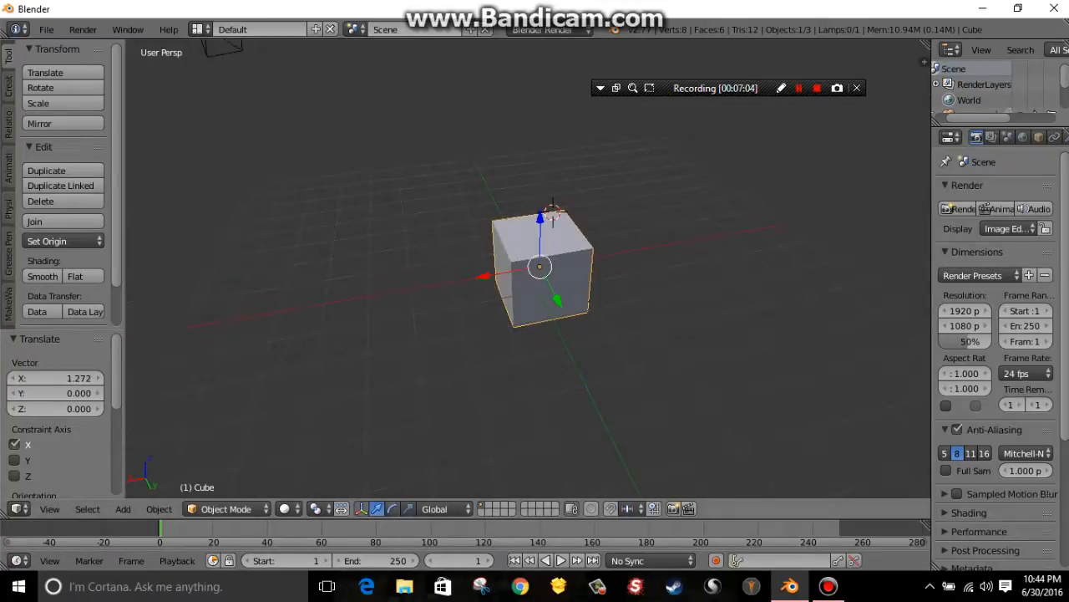
- Move the cube along the Z and Y axes, finishing with a move of about 1.249 along Y
middle_click_drag(540, 276, 687, 261)
scroll(503, 290, "up", 3)
mouse_move(525, 205)
left_mouse_down()
mouse_move(524, 106)
mouse_move(525, 202)
left_mouse_up()
mouse_move(581, 255)
left_mouse_down()
mouse_move(672, 248)
mouse_move(569, 254)
left_mouse_up()
left_click_drag(509, 205, 512, 237)
left_click_drag(570, 285, 644, 280)
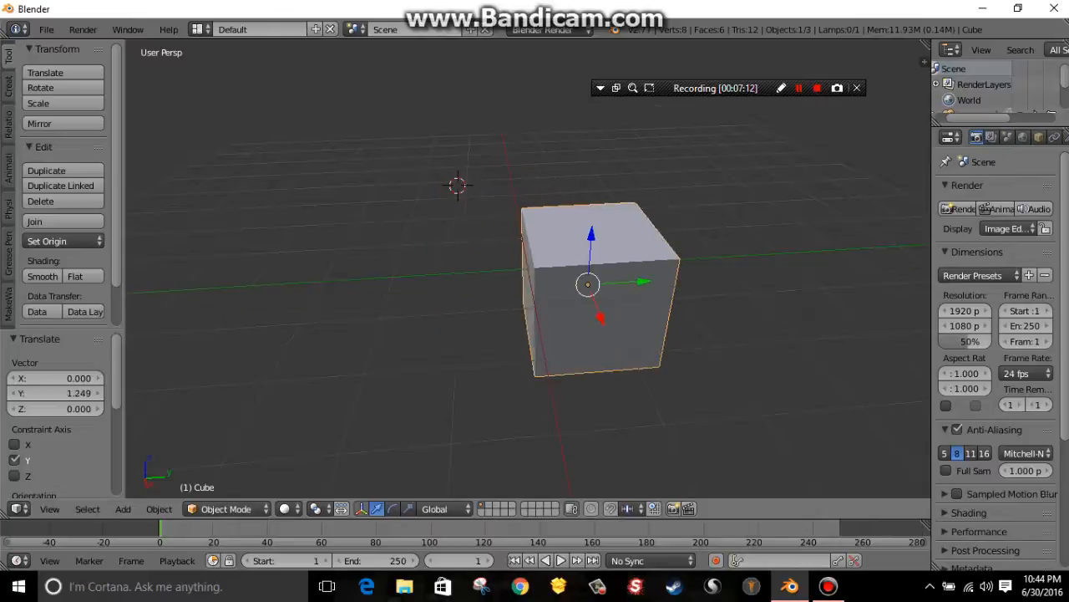
- Raise and lower the cube along Z, shifting it about -0.665 and about 0.491 along Y
left_click_drag(593, 232, 596, 170)
left_click(664, 214)
left_click_drag(647, 220, 603, 222)
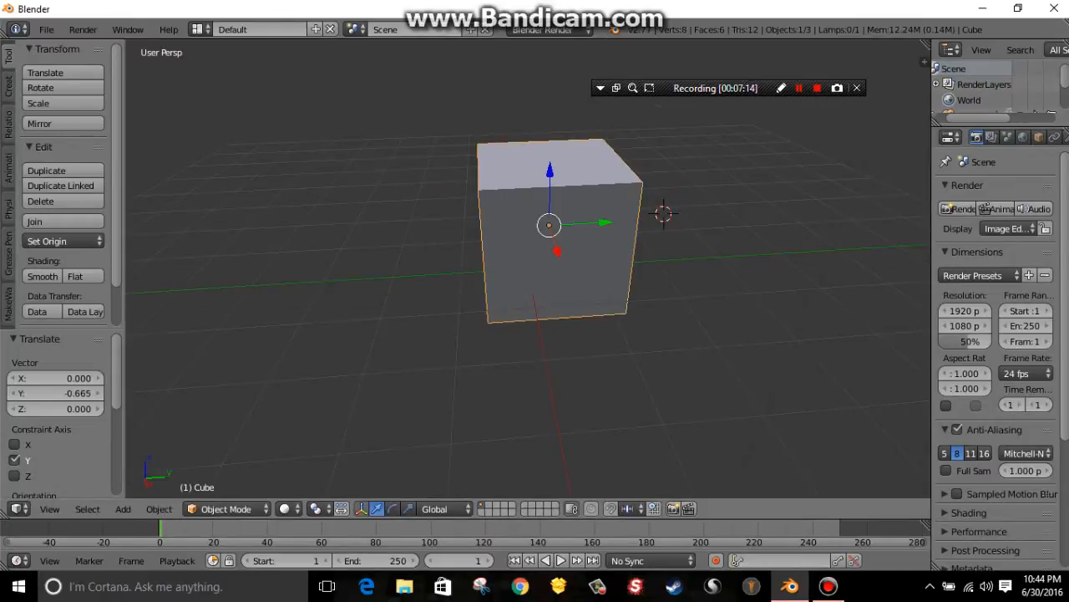
left_click_drag(549, 170, 549, 224)
left_click(615, 279)
left_click_drag(605, 272, 643, 271)
- Shift the cube along X and raise it along Z, finishing with a move of about -1.301 along X
middle_click_drag(642, 270, 449, 266)
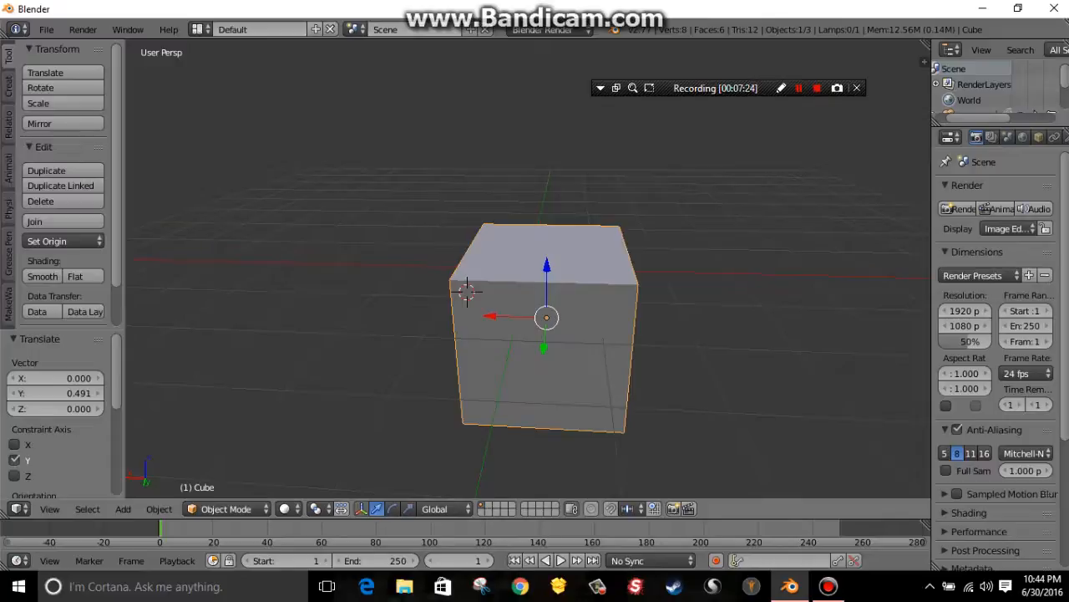
left_click_drag(491, 316, 378, 313)
left_click_drag(429, 258, 424, 220)
left_click_drag(374, 275, 470, 278)
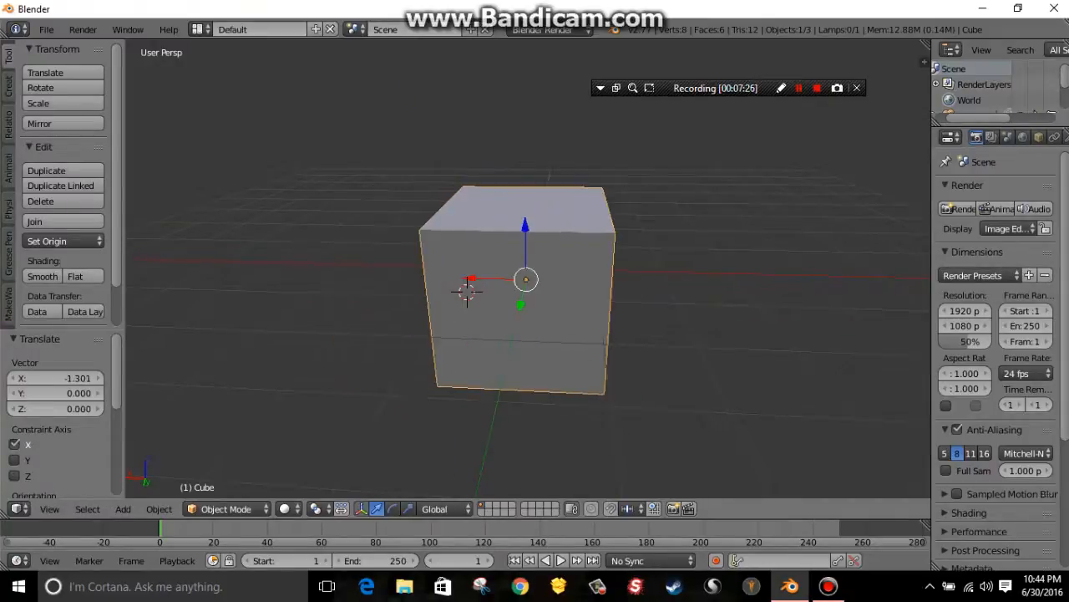
- Rotate the cube with the rotate manipulator about 103.316° around Z, then around X, and about 50.652° around Y
left_click(392, 508)
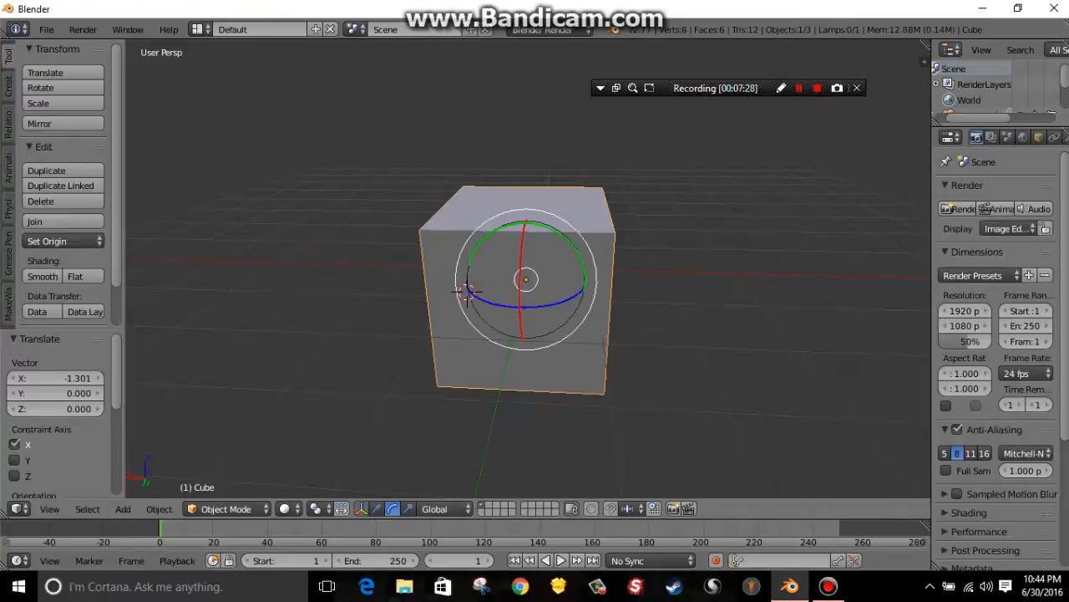
left_click_drag(466, 291, 507, 292)
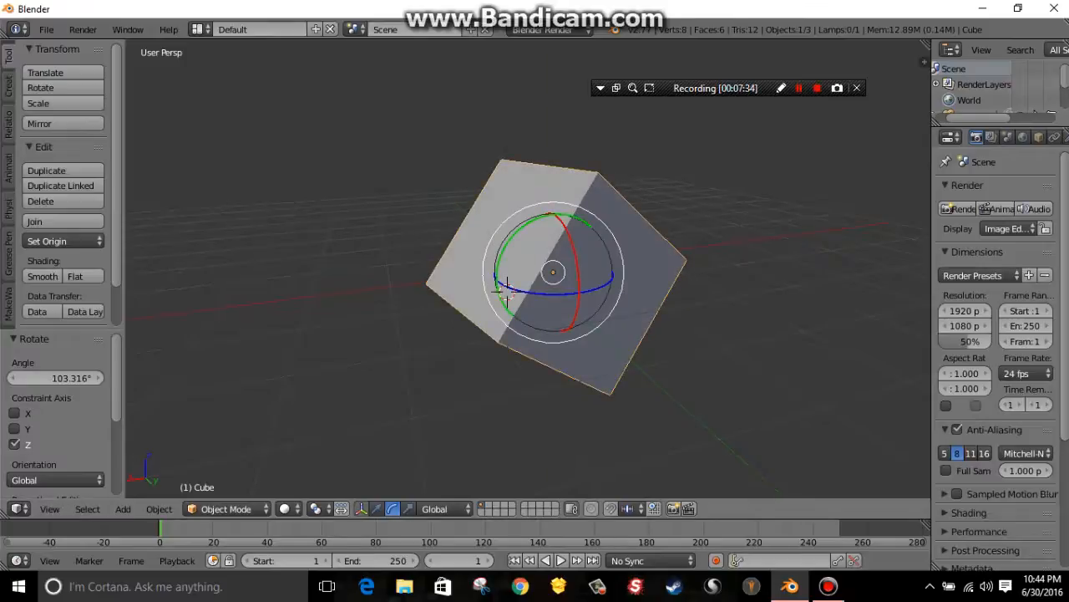
left_click_drag(574, 251, 574, 289)
left_click_drag(537, 214, 493, 249)
middle_click_drag(493, 249, 431, 255)
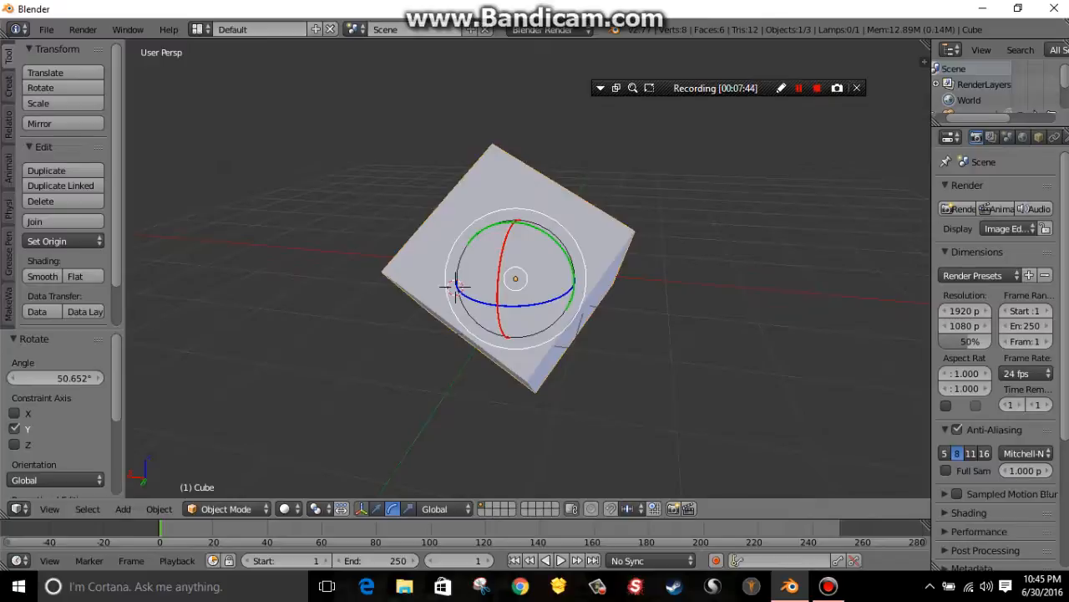
middle_click_drag(455, 286, 472, 268)
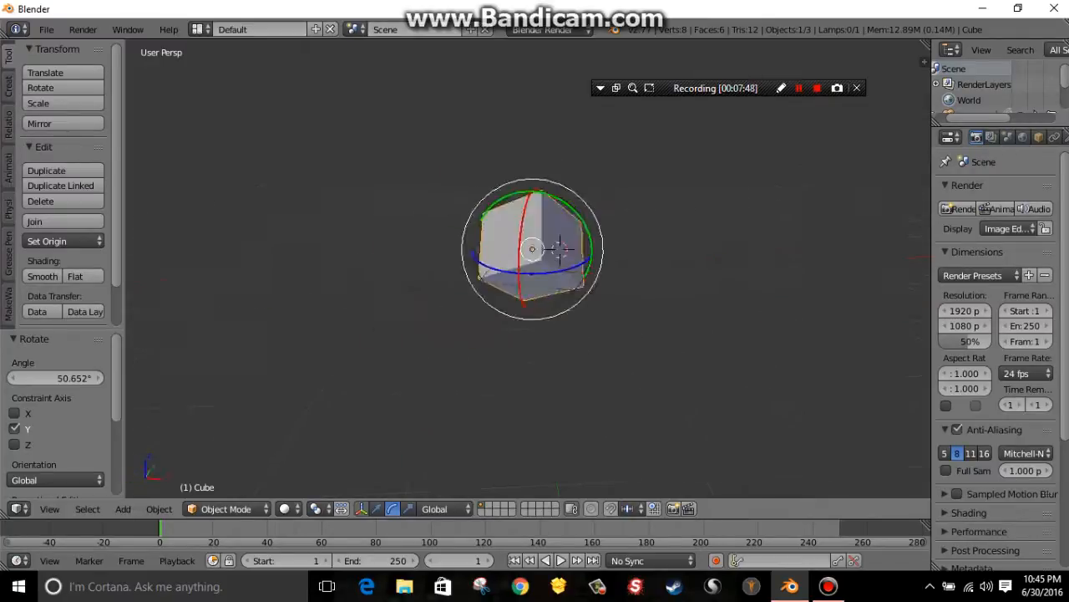
- Switch to the scale manipulator and scale the cube uniformly by about 0.498
left_click(408, 508)
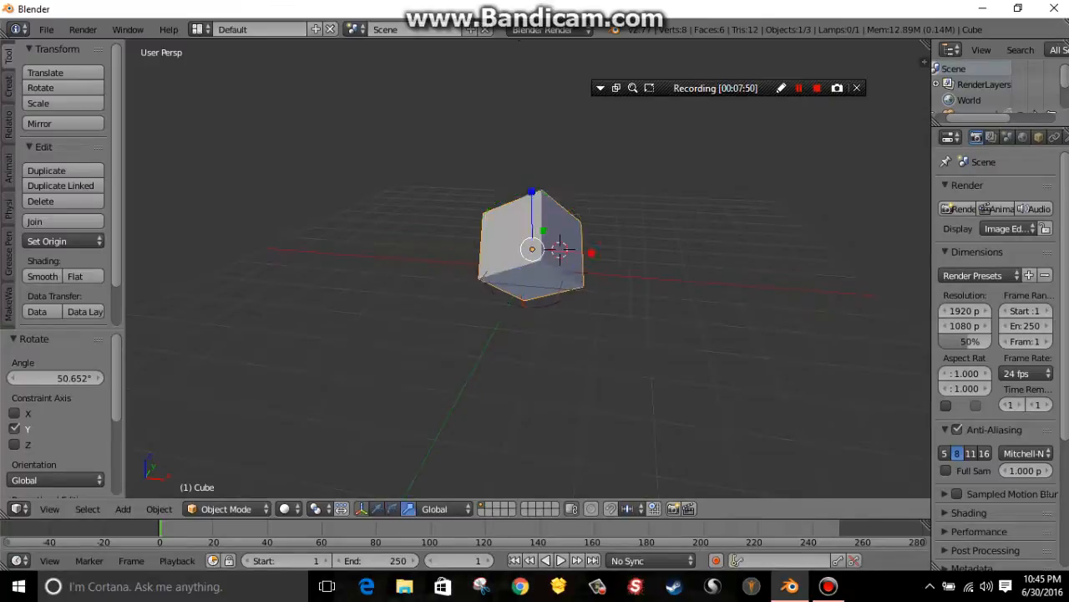
scroll(532, 249, "up", 5)
middle_click_drag(532, 249, 434, 276)
scroll(535, 284, "down", 1)
middle_click_drag(535, 284, 393, 283)
key("s")
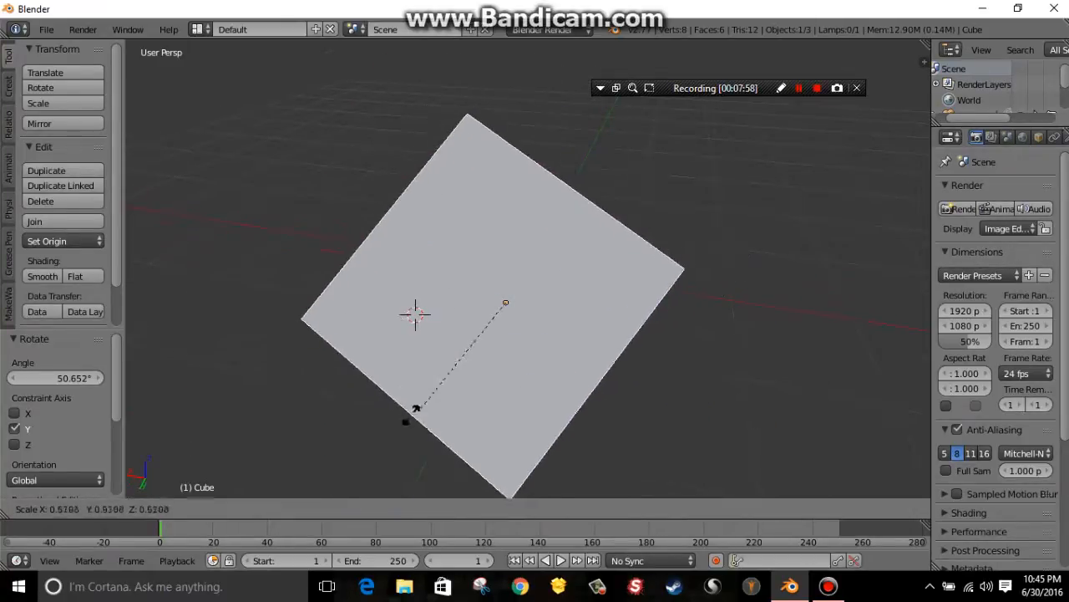
left_click(434, 375)
middle_click_drag(460, 243, 472, 259)
scroll(528, 268, "up", 3)
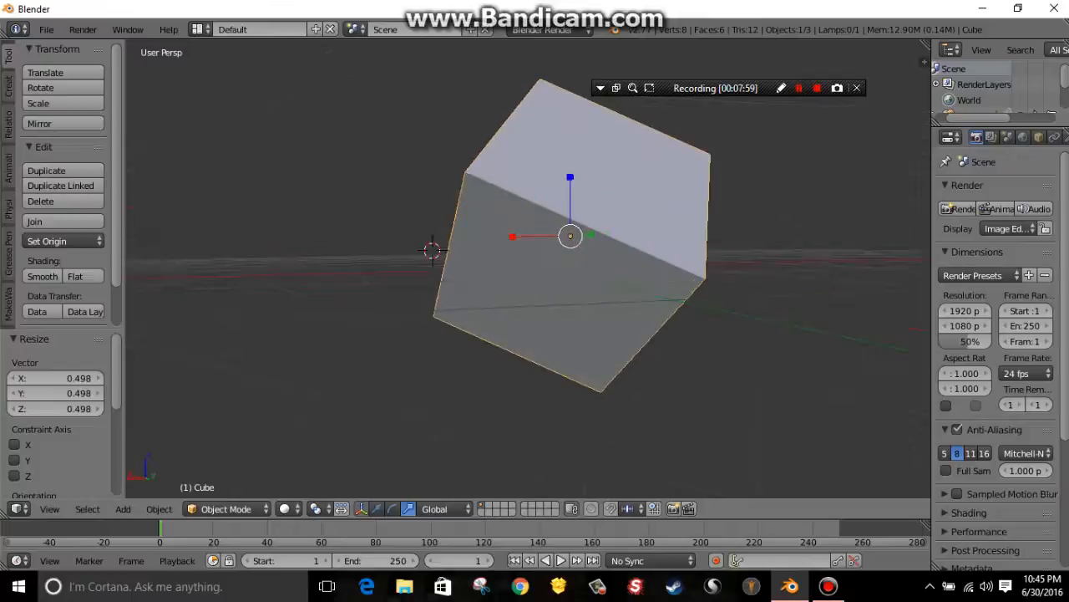
- Try scaling the cube with the Z, X and Y handles, about 5.068 with the Y handle, and undo these scalings
middle_click_drag(534, 284, 514, 334)
left_click_drag(549, 224, 549, 124)
left_click_drag(489, 283, 386, 276)
scroll(528, 268, "down", 8)
scroll(528, 268, "up", 2)
left_click_drag(541, 295, 565, 387)
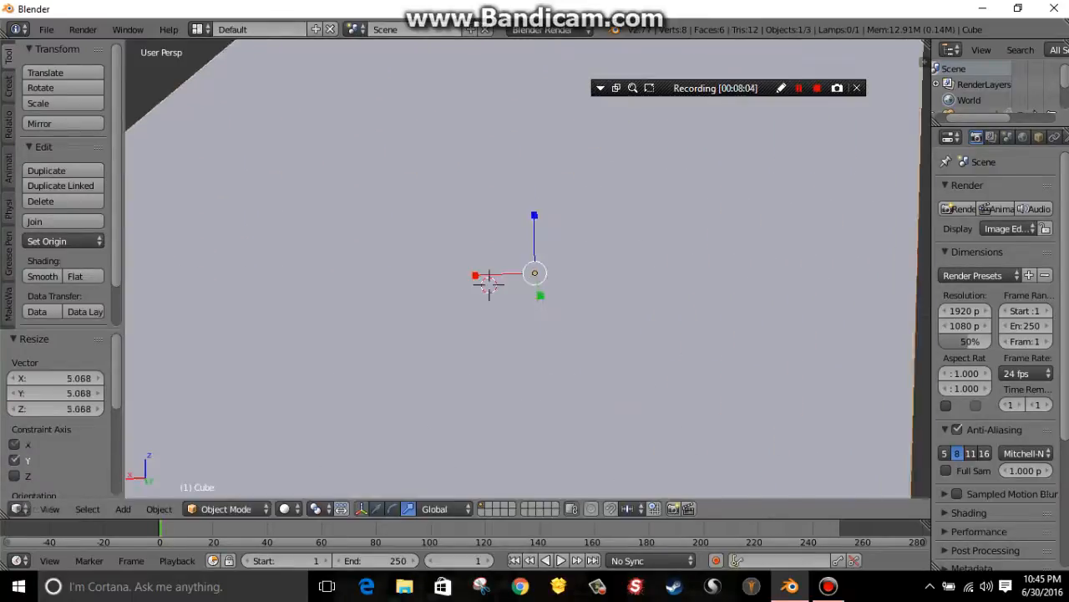
scroll(528, 268, "down", 8)
middle_click_drag(528, 268, 451, 268)
key("ctrl+z")
key("ctrl+z")
key("ctrl+z")
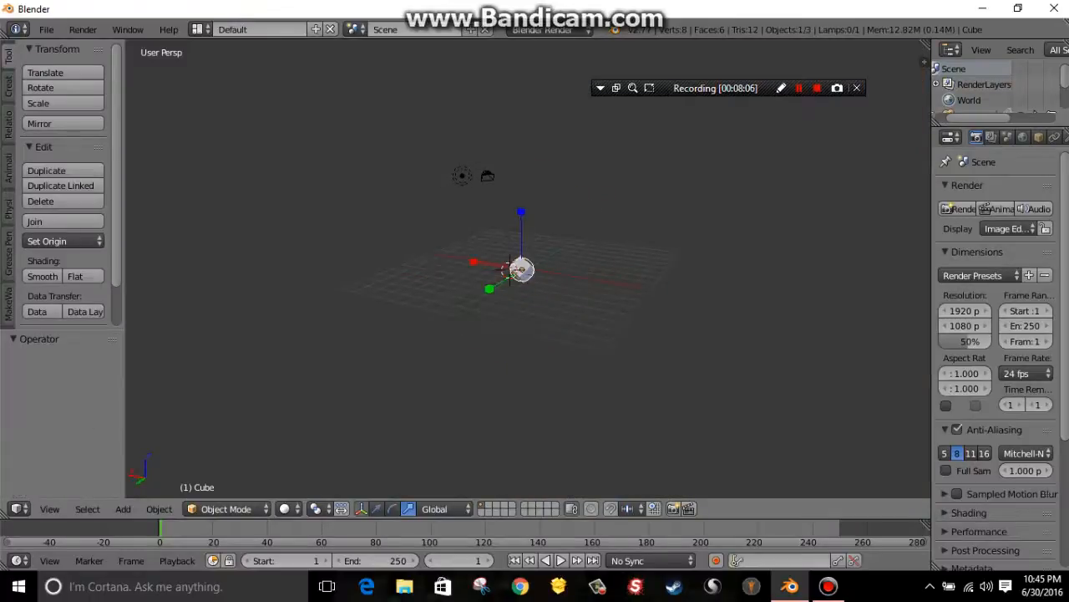
- Scale the cube with the Z handle by about 3.095, and undo that scaling
scroll(528, 268, "up", 10)
middle_click_drag(528, 268, 591, 285)
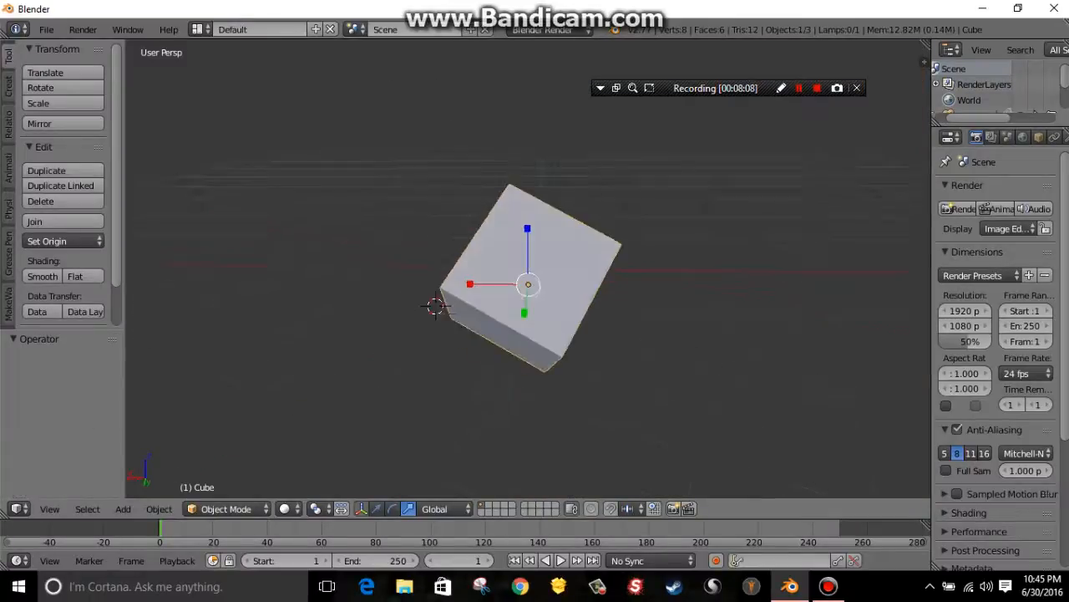
left_click_drag(527, 228, 531, 112)
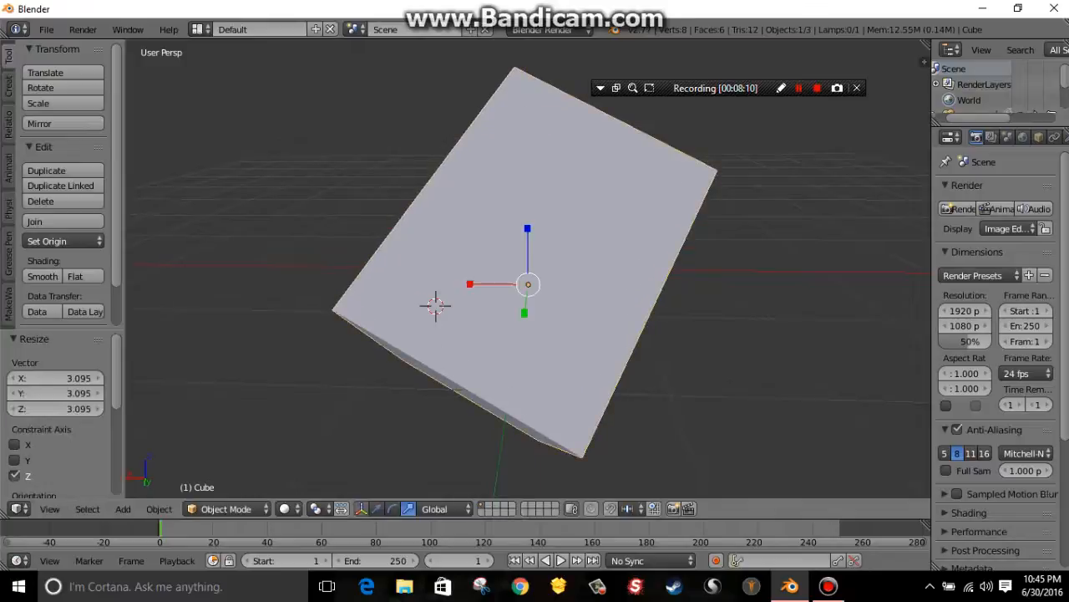
middle_click_drag(530, 112, 405, 117)
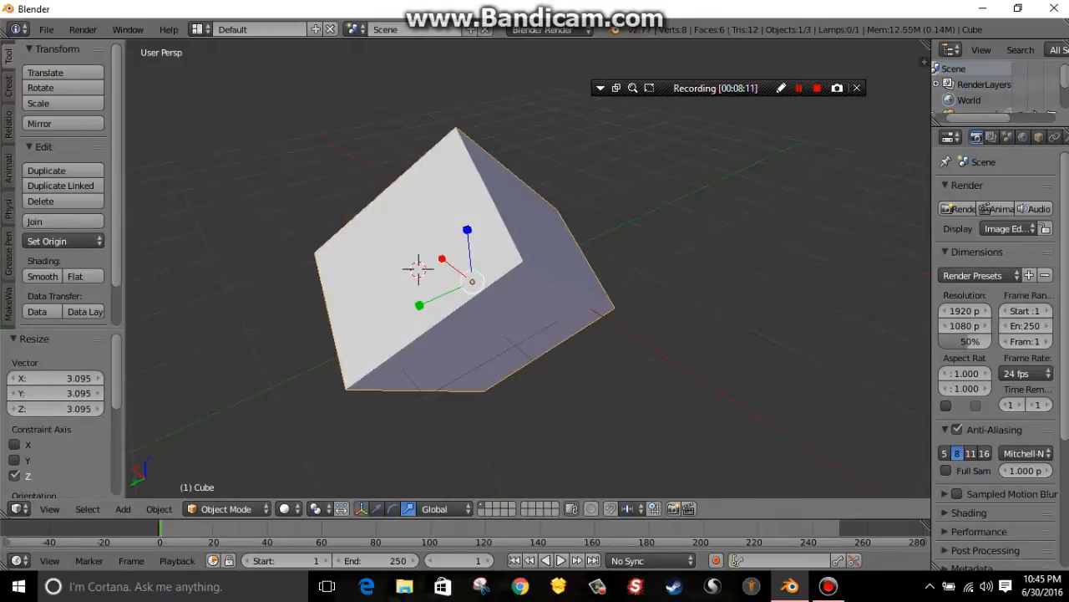
key("ctrl+z")
- Delete the cube and add a new cube at the 3D cursor
key("x")
key("Return")
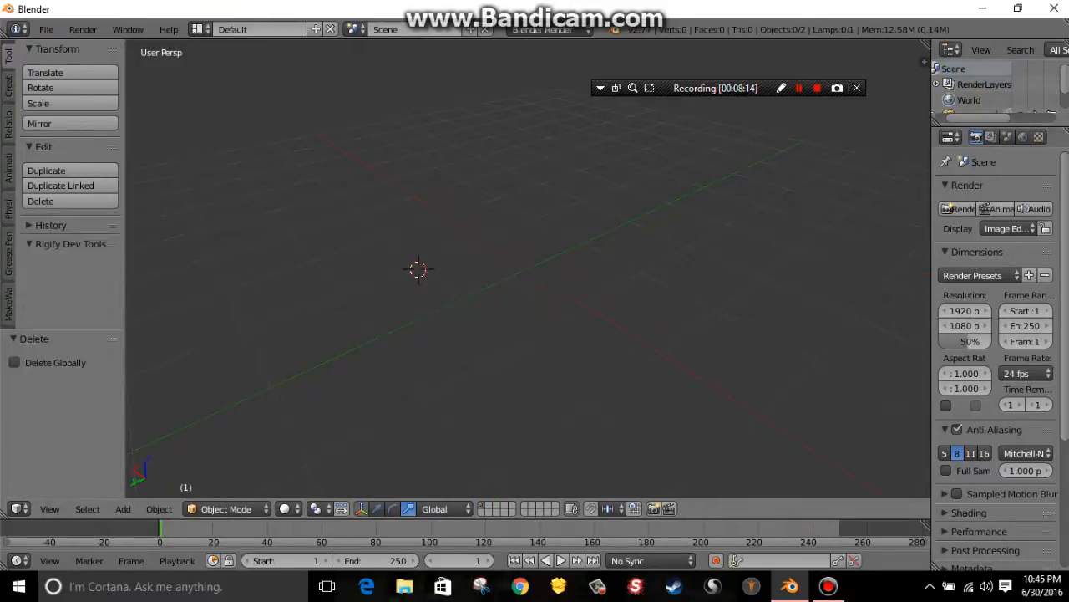
left_click(8, 86)
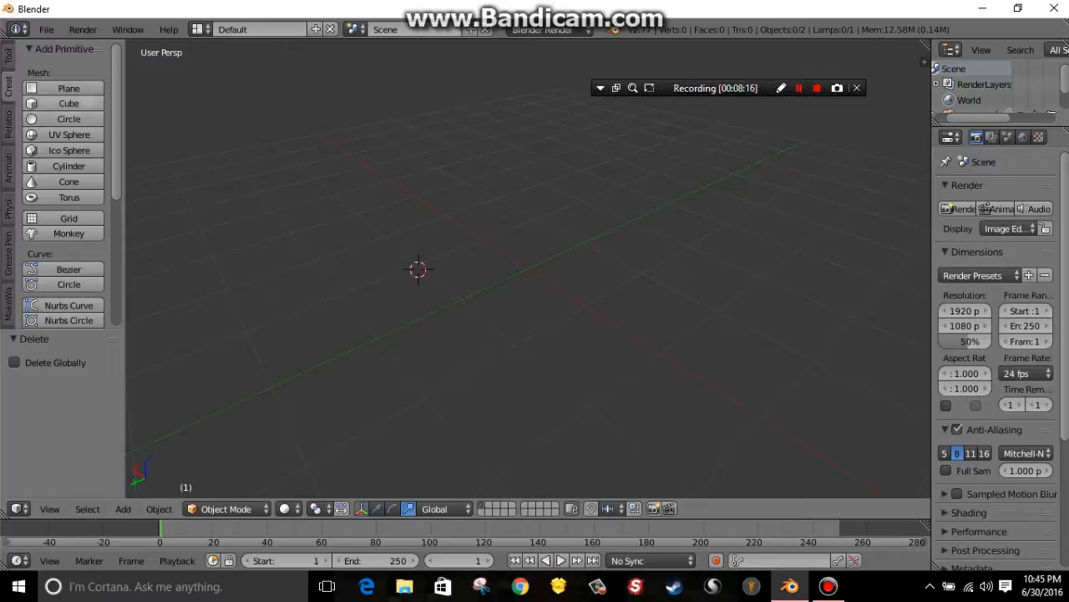
left_click(68, 102)
middle_click_drag(528, 268, 475, 261)
scroll(528, 268, "down", 4)
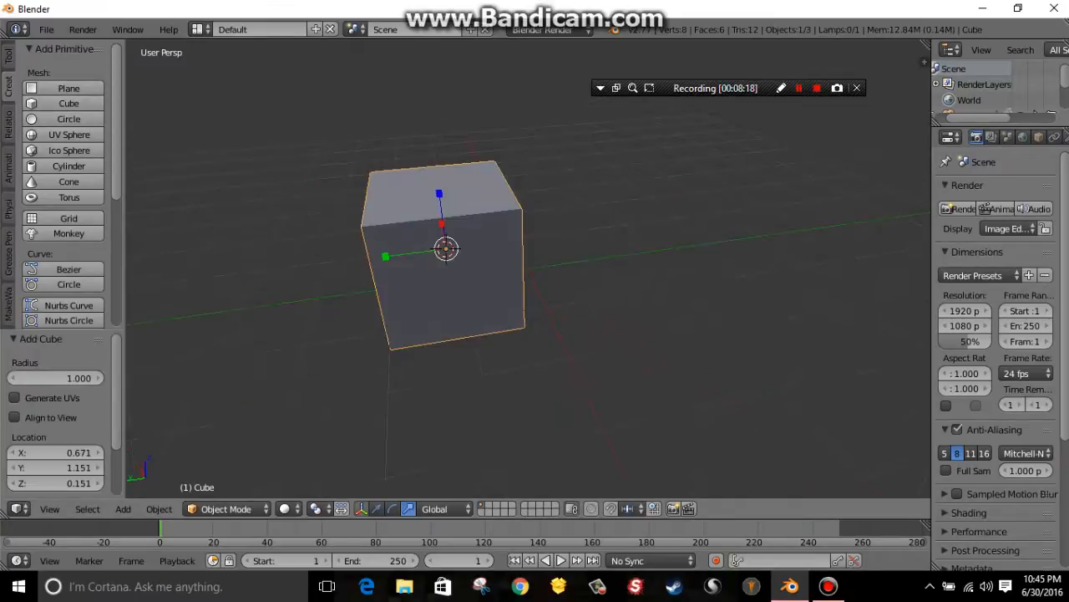
scroll(528, 268, "down", 6)
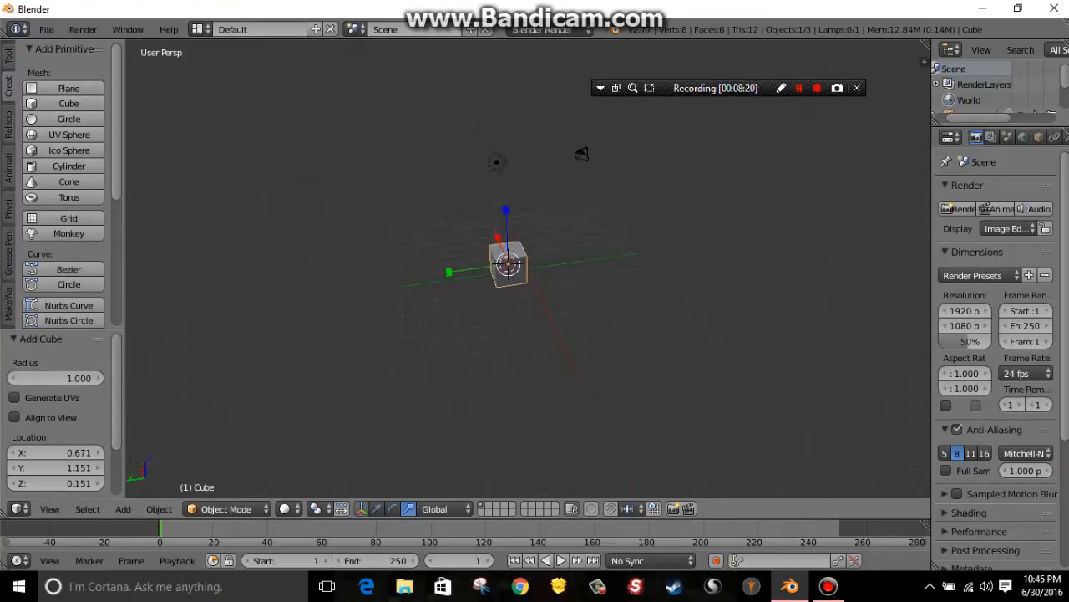
- Scale the cube along the Z axis by about 5.032, and undo that scaling
key("s")
key("z")
key("Return")
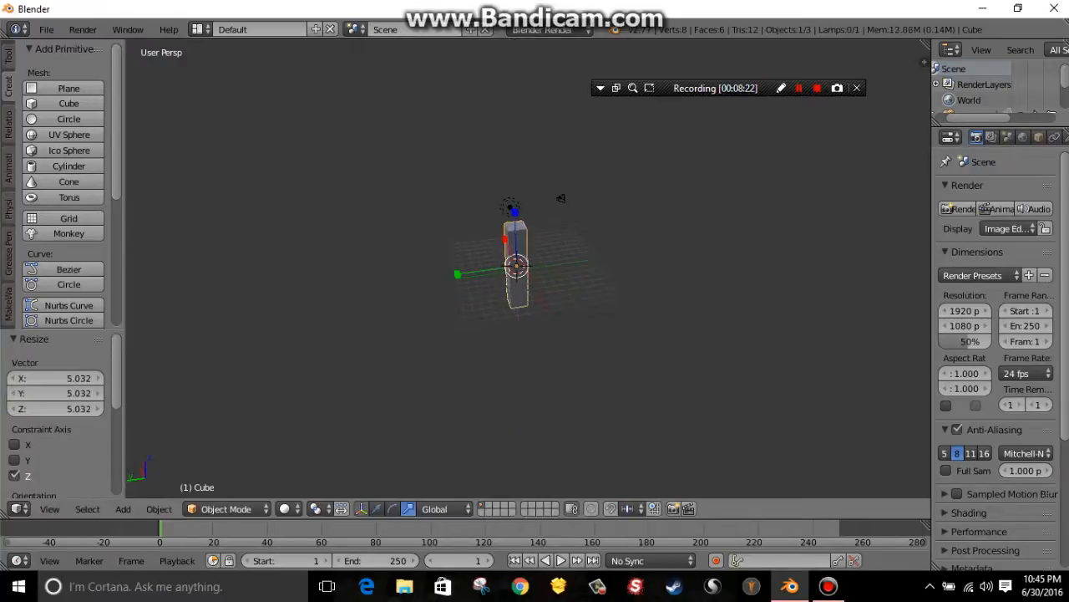
scroll(495, 250, "up", 3)
key("ctrl+z")
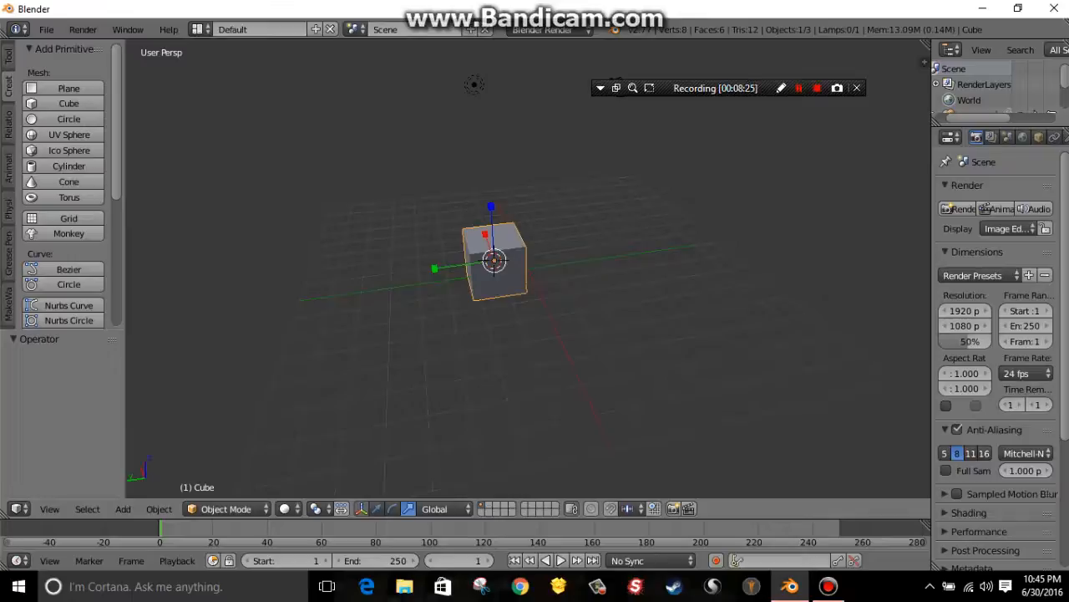
- Scale the cube along the Y axis by about 10.926, and undo that scaling
key("s")
key("y")
key("Return")
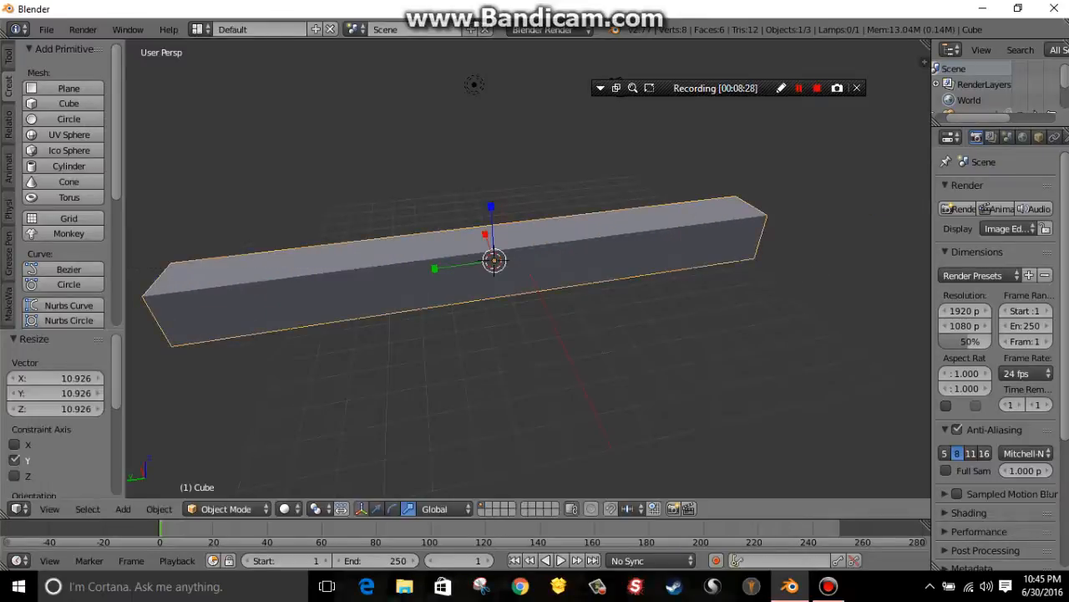
key("ctrl+z")
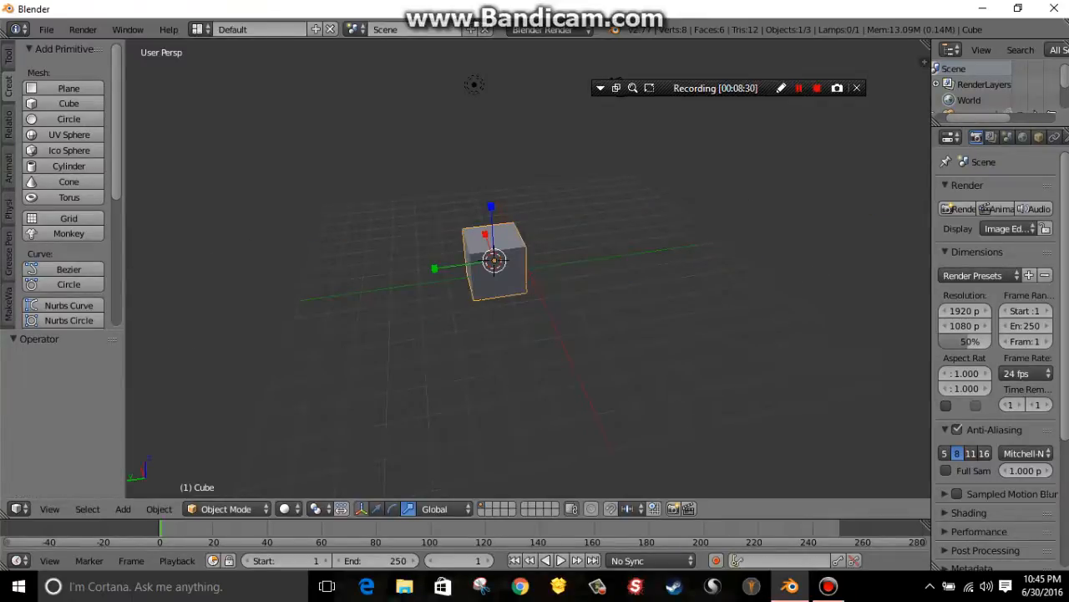
- Scale the cube along the X axis by about 6.513, view it in wireframe, and undo the scaling with shading back to solid
middle_click_drag(401, 301, 673, 303)
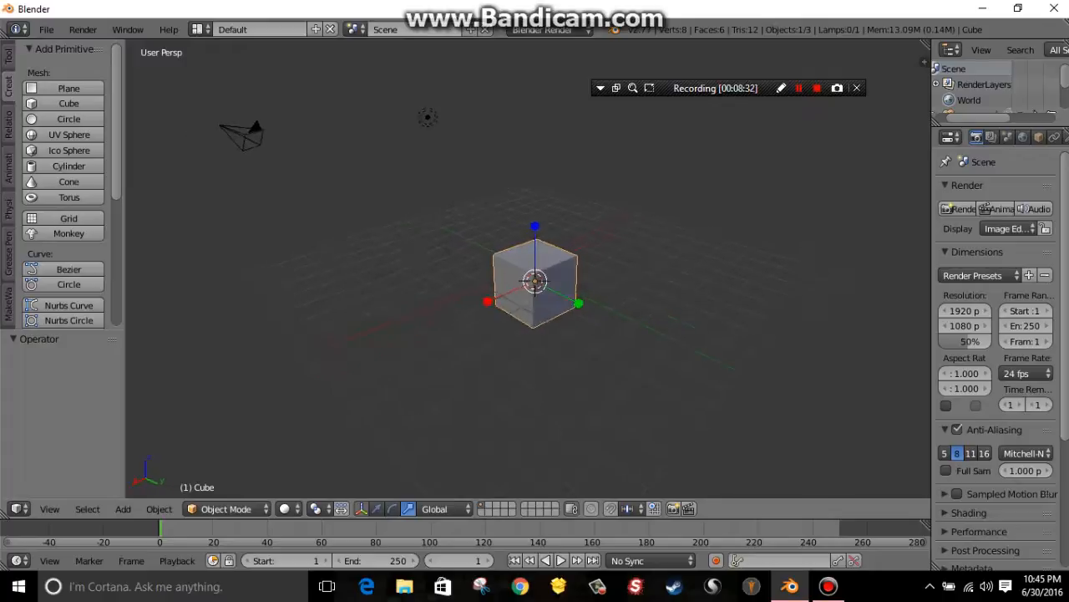
left_click_drag(487, 301, 186, 364)
middle_click_drag(186, 364, 401, 347)
scroll(401, 347, "up", 4)
scroll(528, 269, "down", 5)
middle_click_drag(669, 293, 376, 292)
scroll(528, 269, "up", 5)
scroll(528, 269, "down", 3)
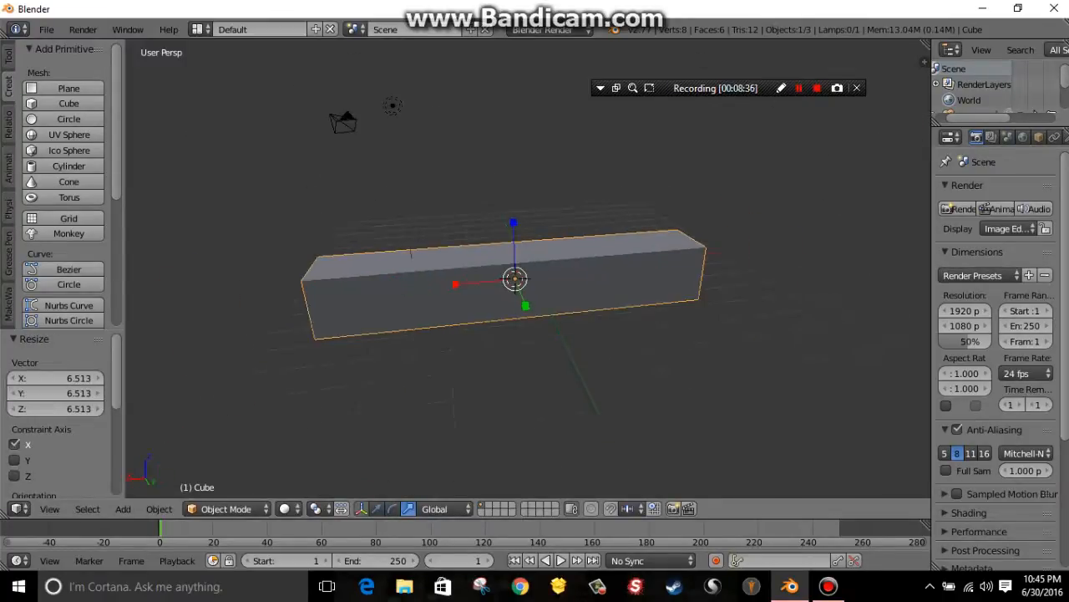
middle_click_drag(456, 293, 531, 292)
key("z")
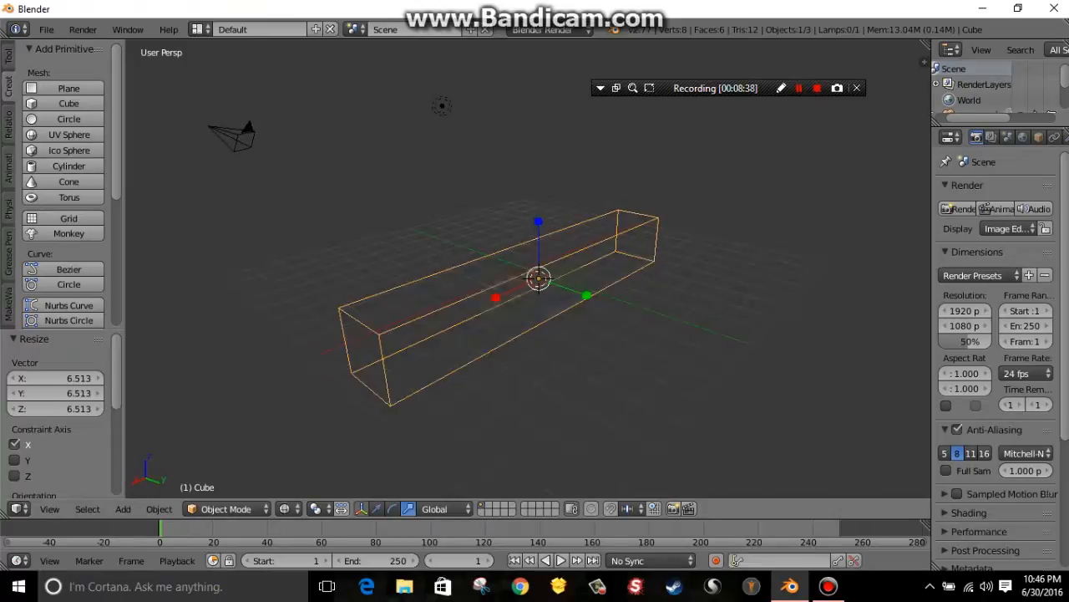
key("ctrl+z")
key("z")
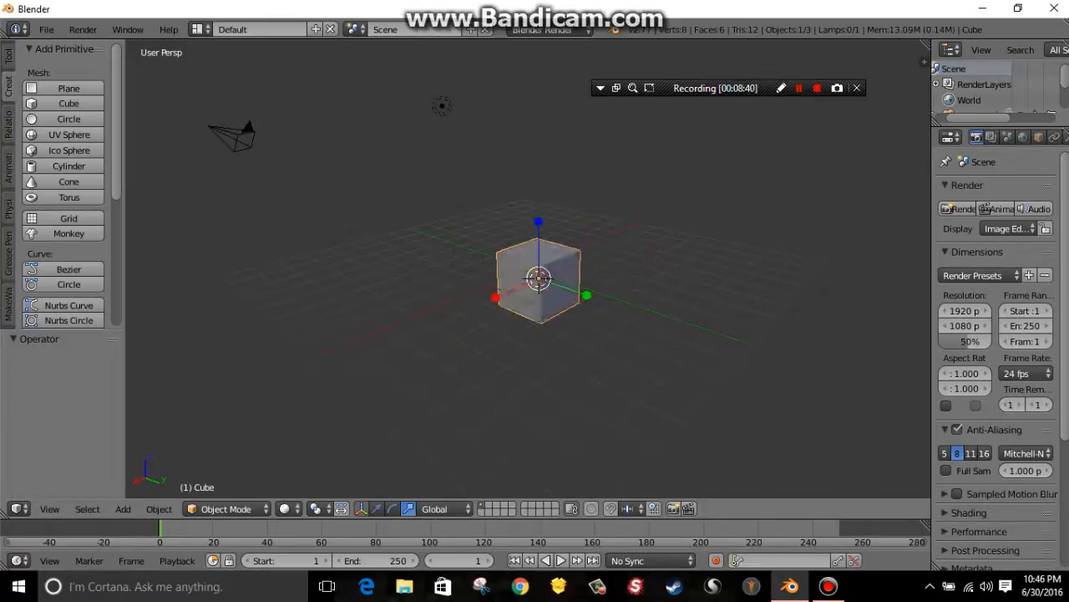
- Examine the cube in wireframe shading from several angles, and return it to solid shading
key("z")
scroll(528, 269, "up", 4)
middle_click_drag(585, 292, 456, 293)
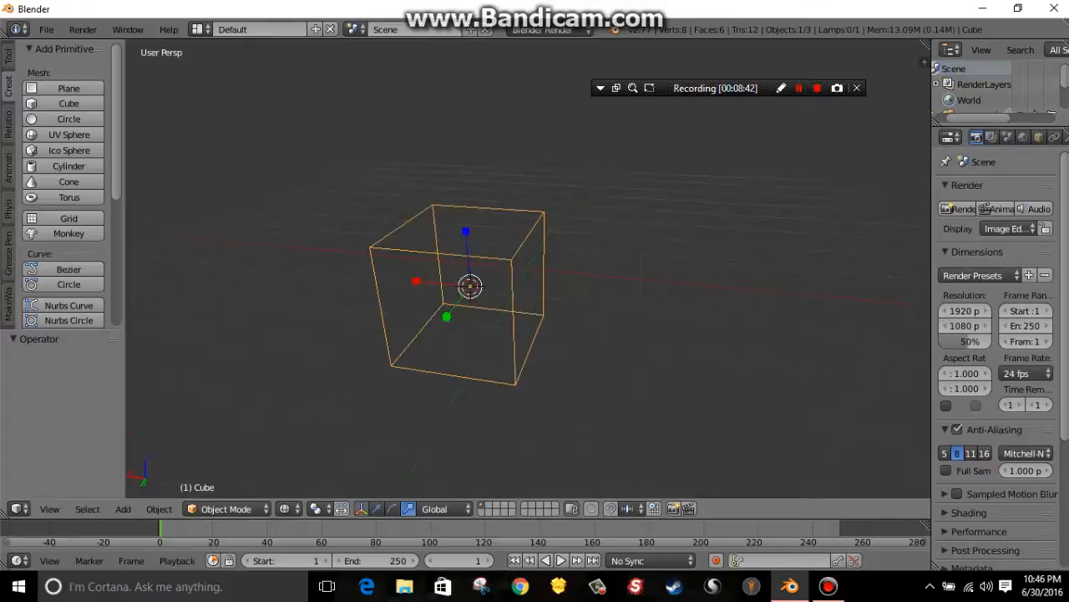
scroll(528, 269, "up", 2)
middle_click_drag(585, 293, 638, 310)
scroll(528, 269, "down", 2)
scroll(528, 269, "up", 3)
scroll(528, 269, "down", 3)
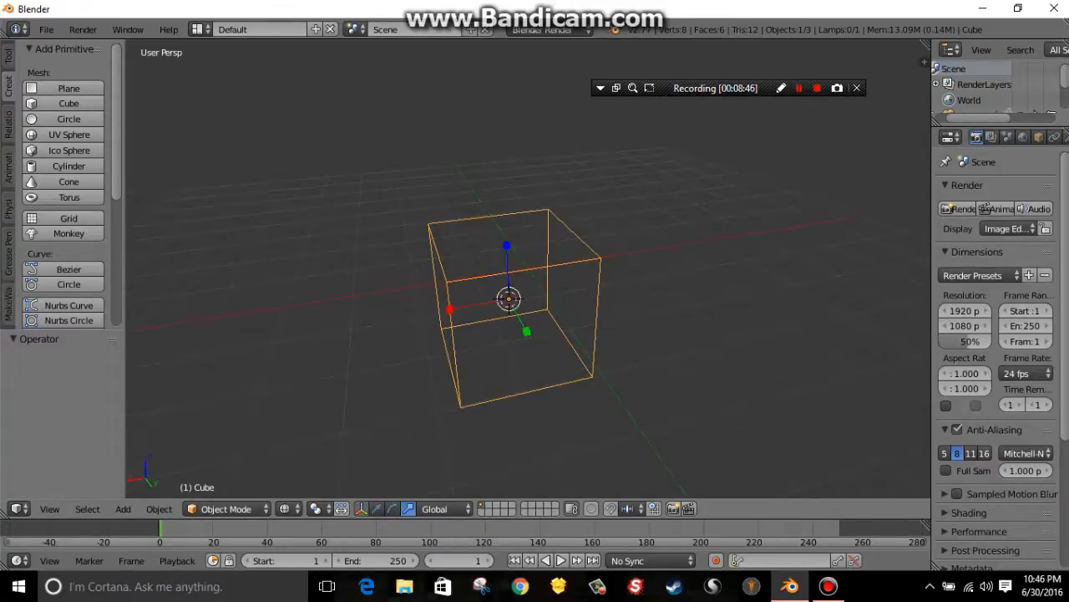
key("z")
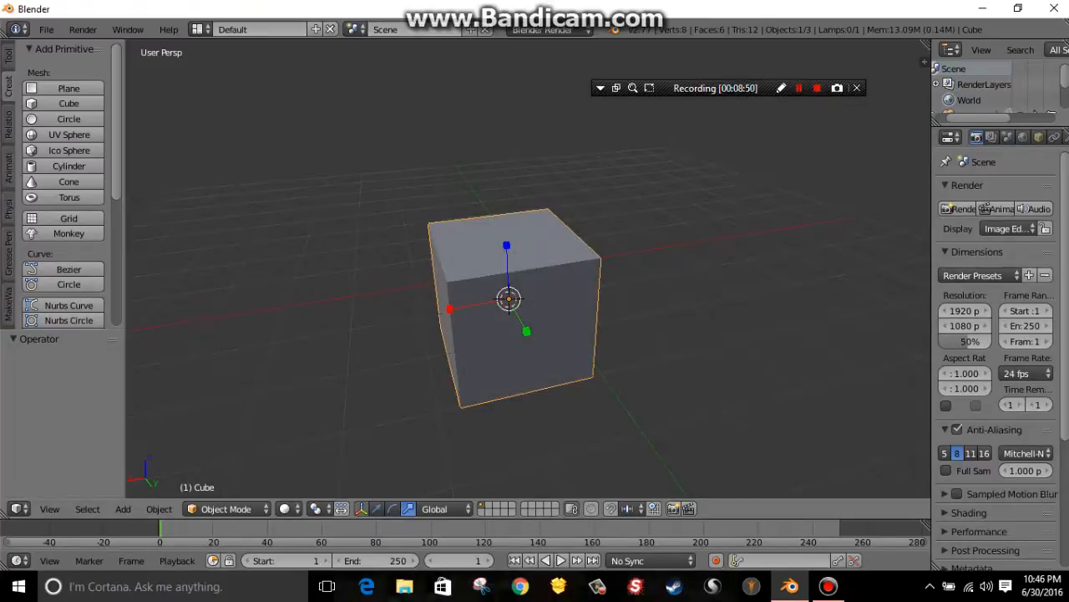
- Delete the cube and add a new cube at the 3D cursor, seen from another side
key("Delete")
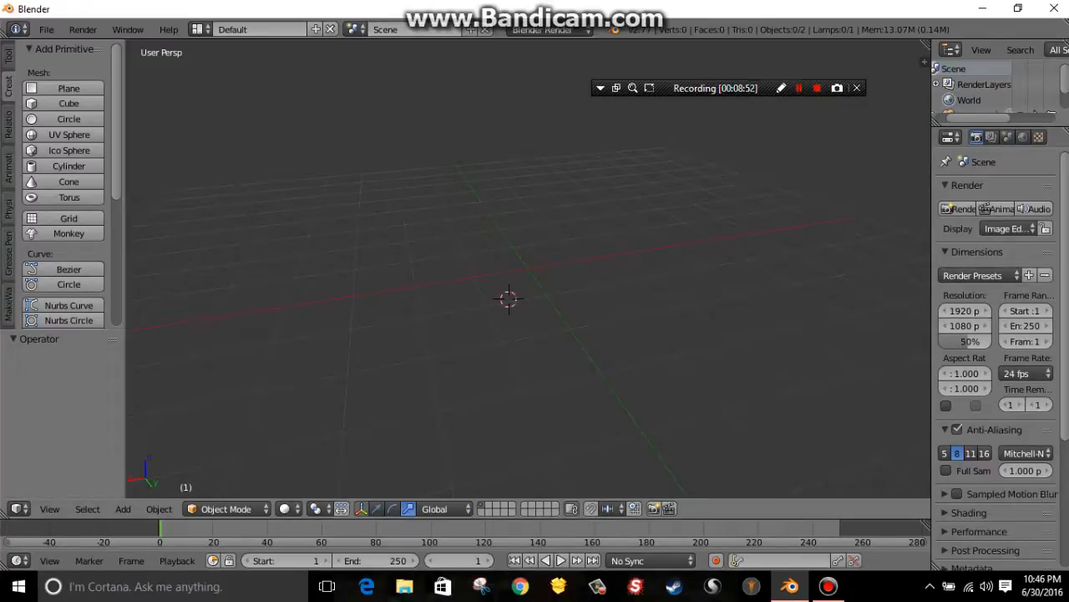
middle_click_drag(535, 301, 393, 117)
middle_click_drag(534, 301, 485, 261)
left_click(68, 103)
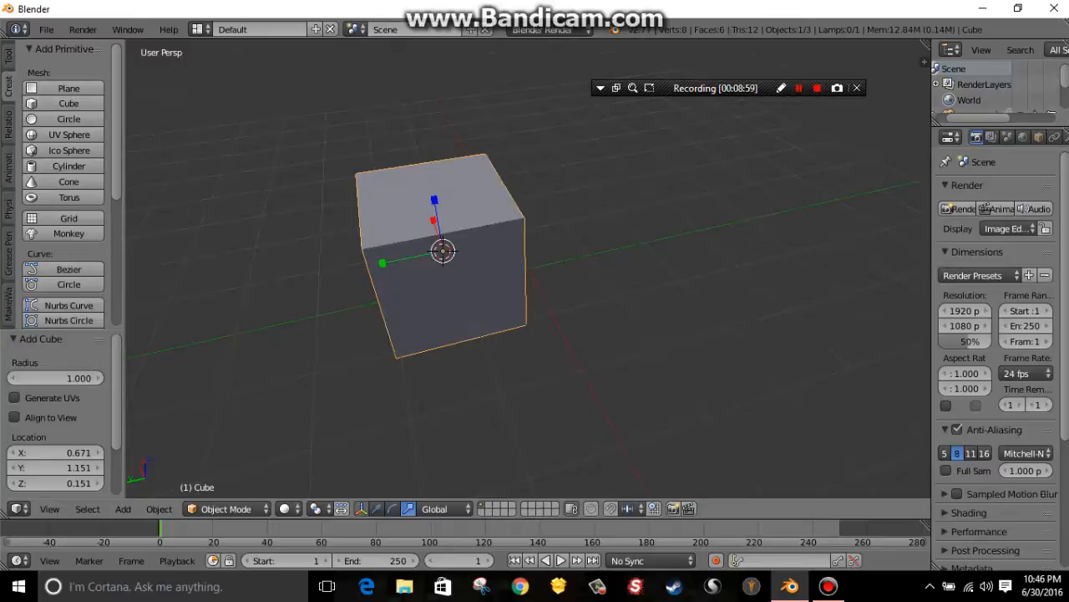
- Switch to the rotate manipulator, rotate the cube about -40.594° around the Y axis, and undo the rotation
scroll(528, 268, "up", 1)
middle_click_drag(528, 268, 661, 264)
scroll(445, 320, "down", 1)
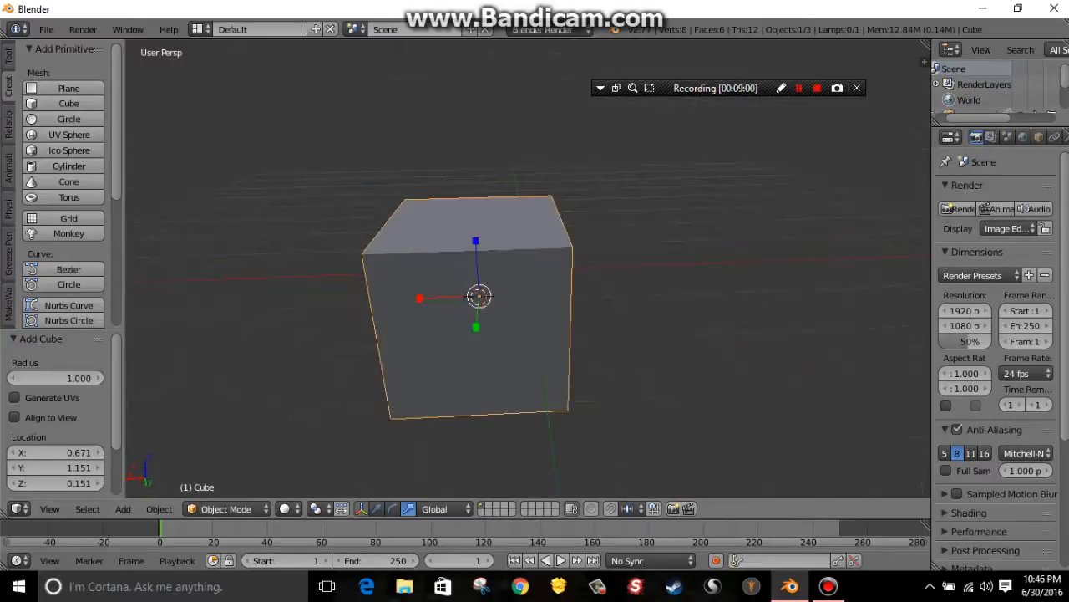
left_click(392, 508)
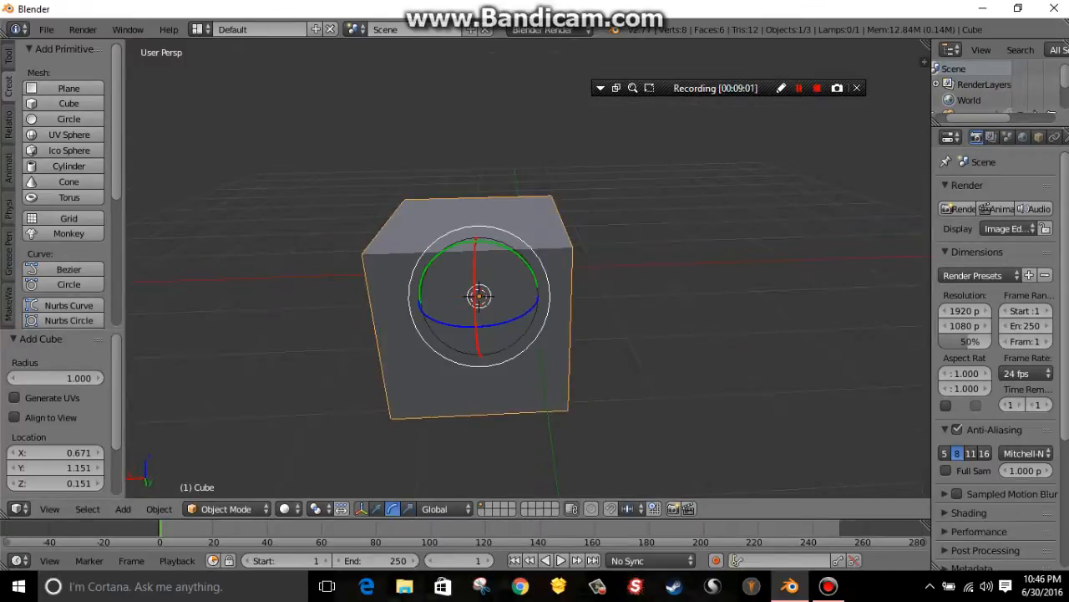
left_click_drag(486, 243, 516, 263)
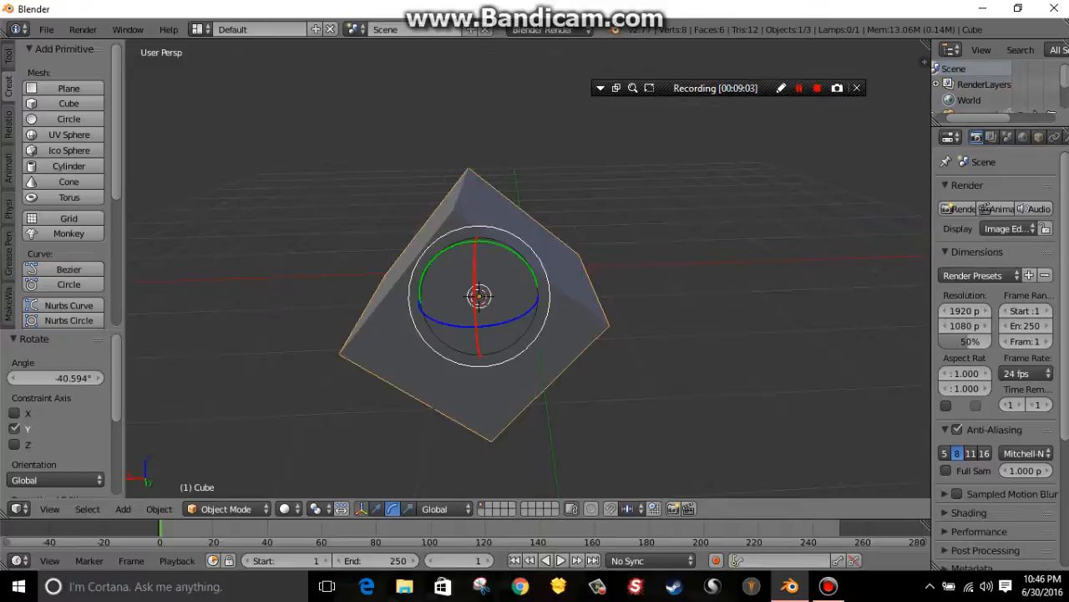
key("ctrl+z")
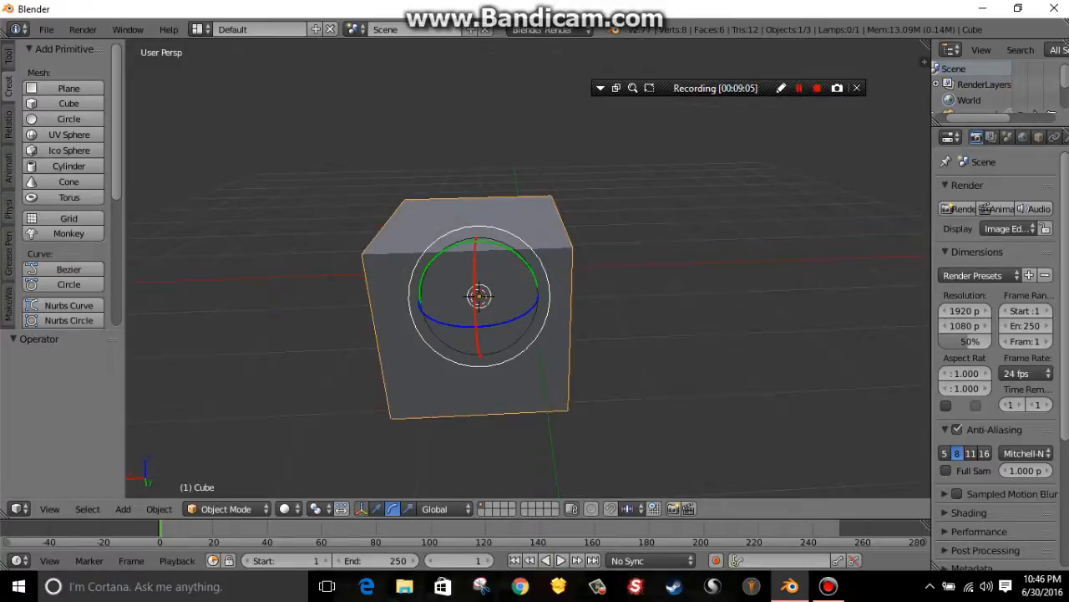
- Try rotating the cube freely in the view plane and with trackball rotation, cancelling both rotations
key("r")
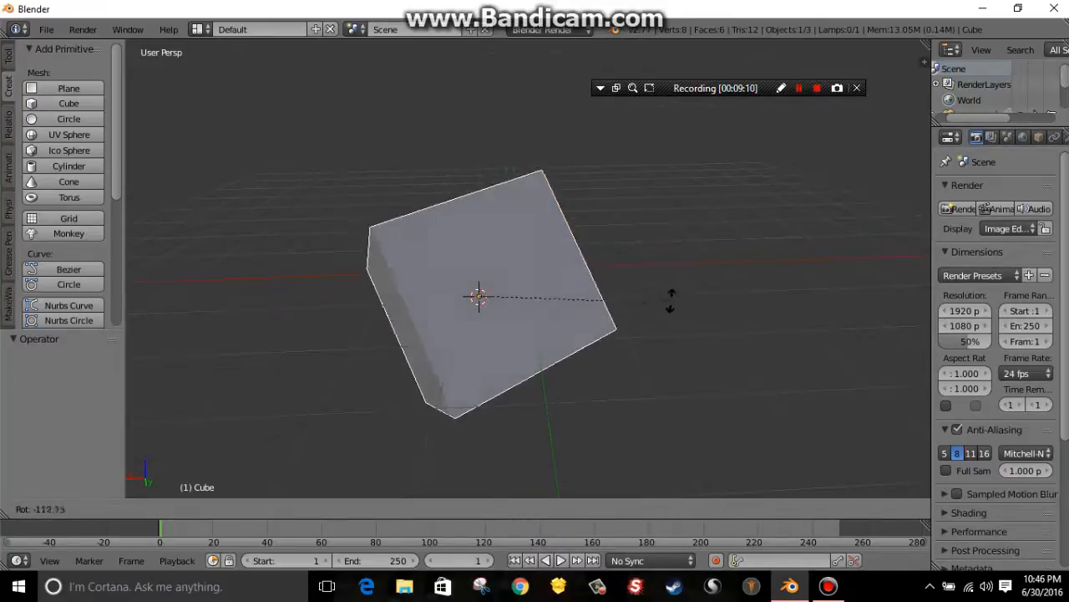
key("Escape")
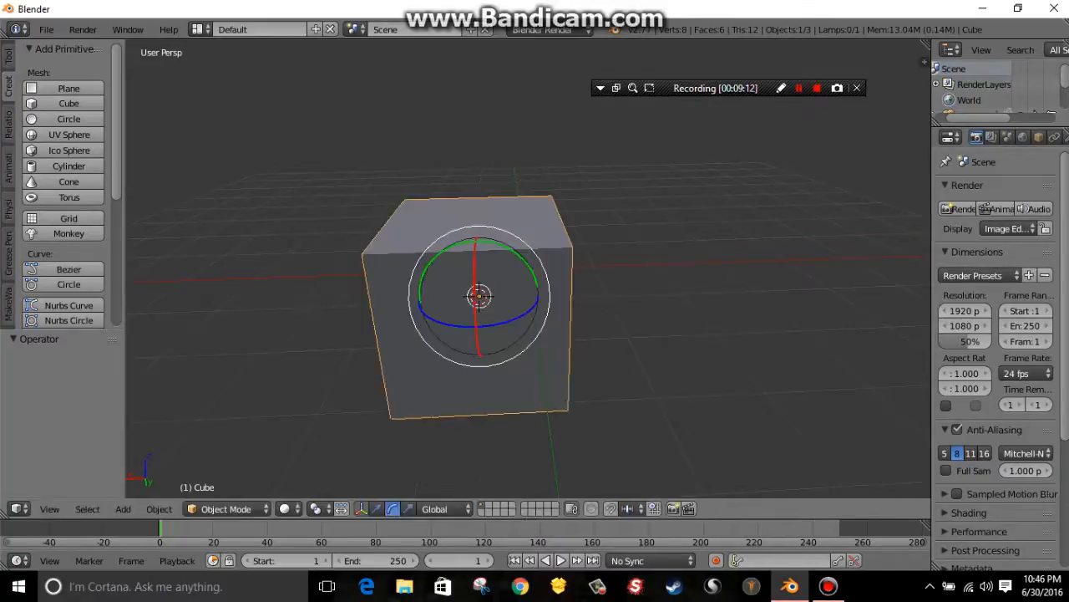
key("r")
key("r")
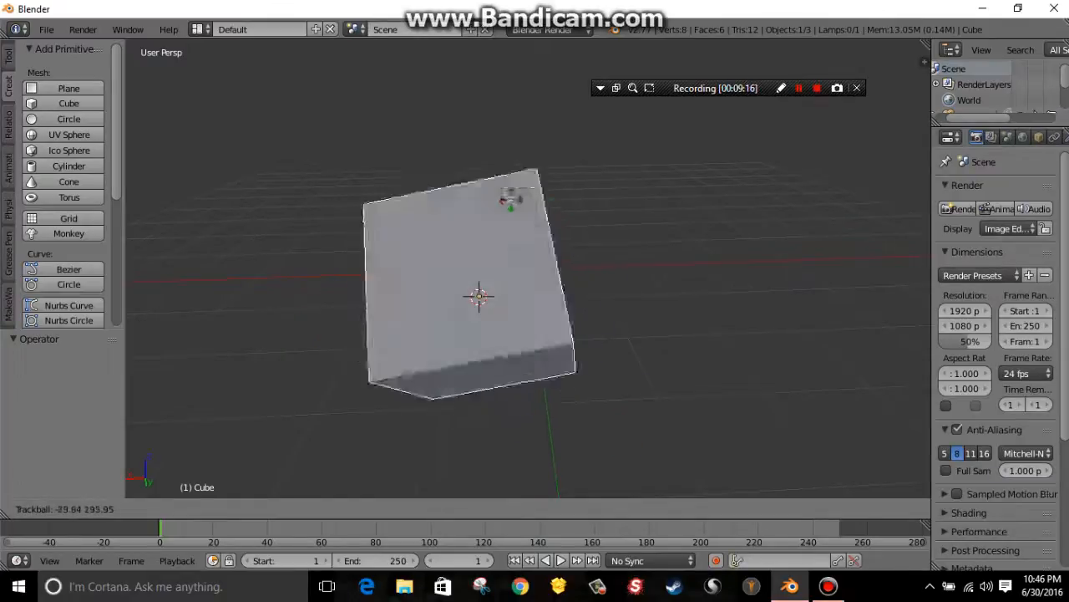
key("Escape")
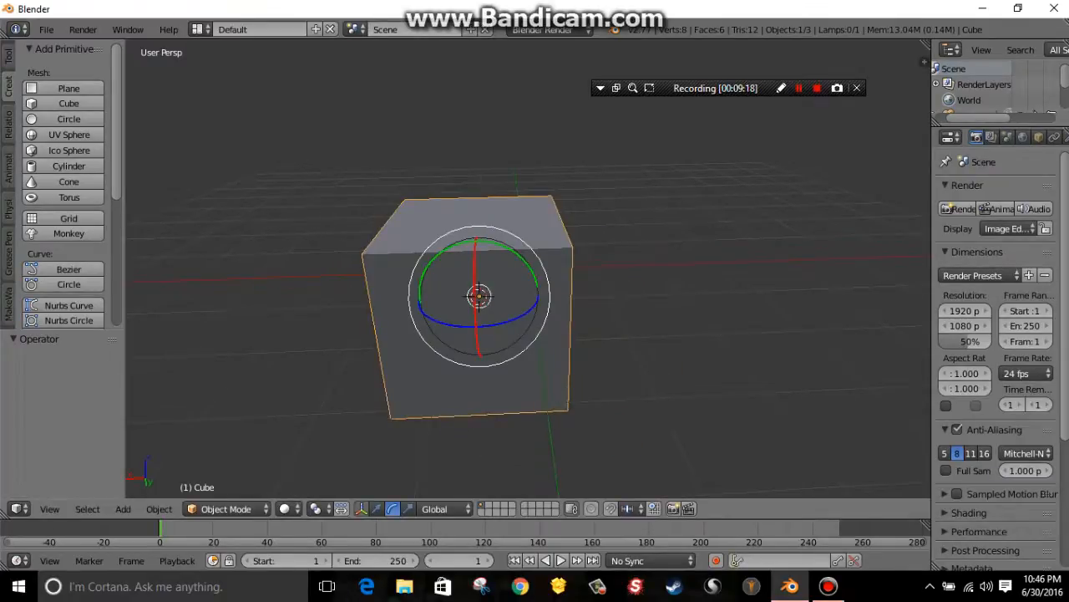
- Try rotating the cube in the view plane several times, including from a lower viewing angle, cancelling each rotation
key("r")
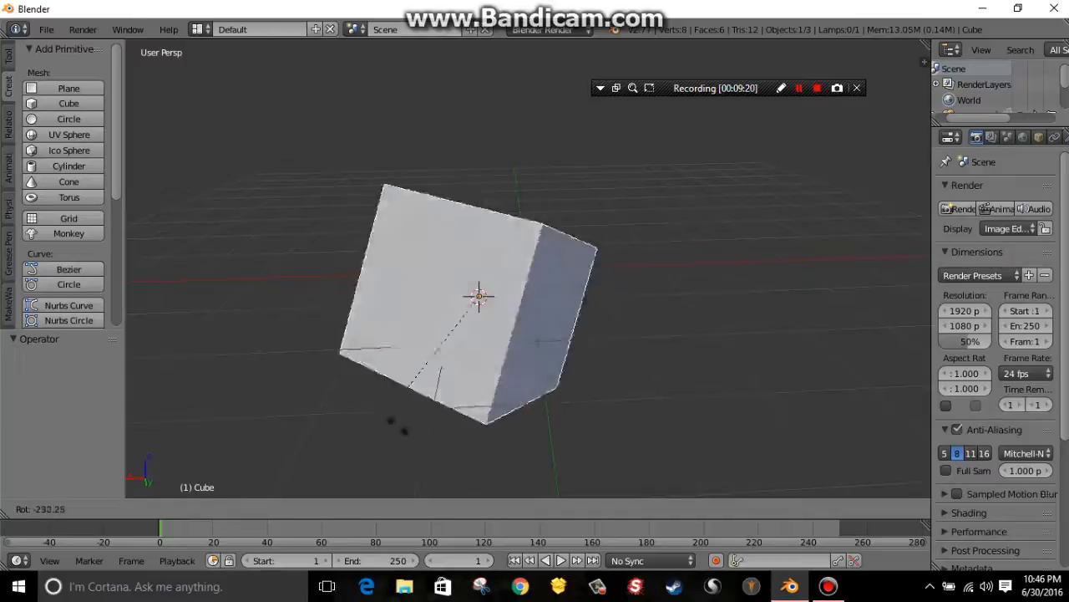
key("Escape")
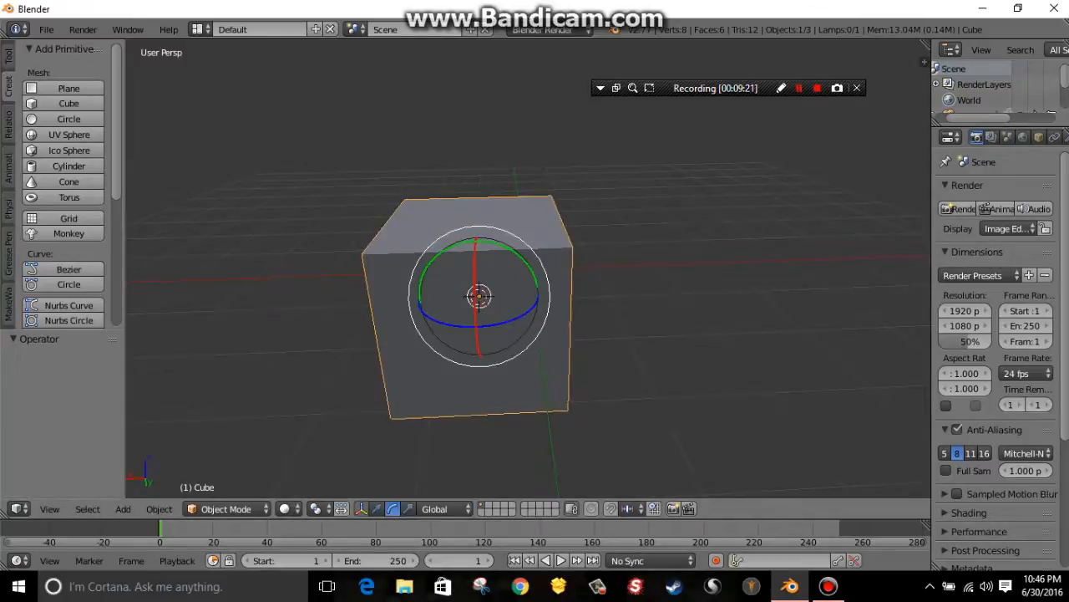
key("r")
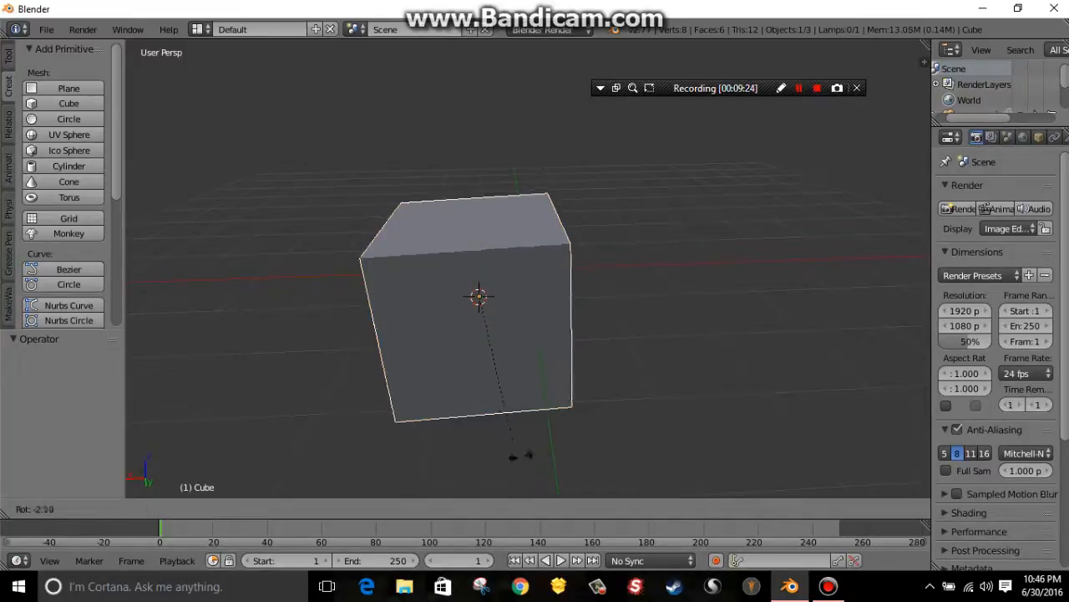
key("Escape")
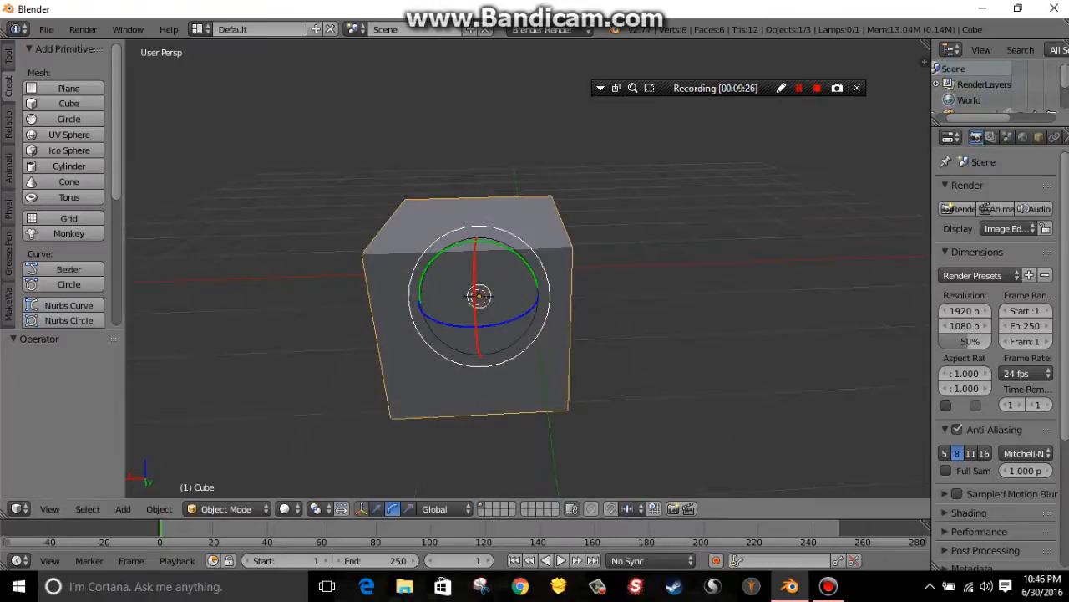
middle_click_drag(478, 295, 481, 264)
key("r")
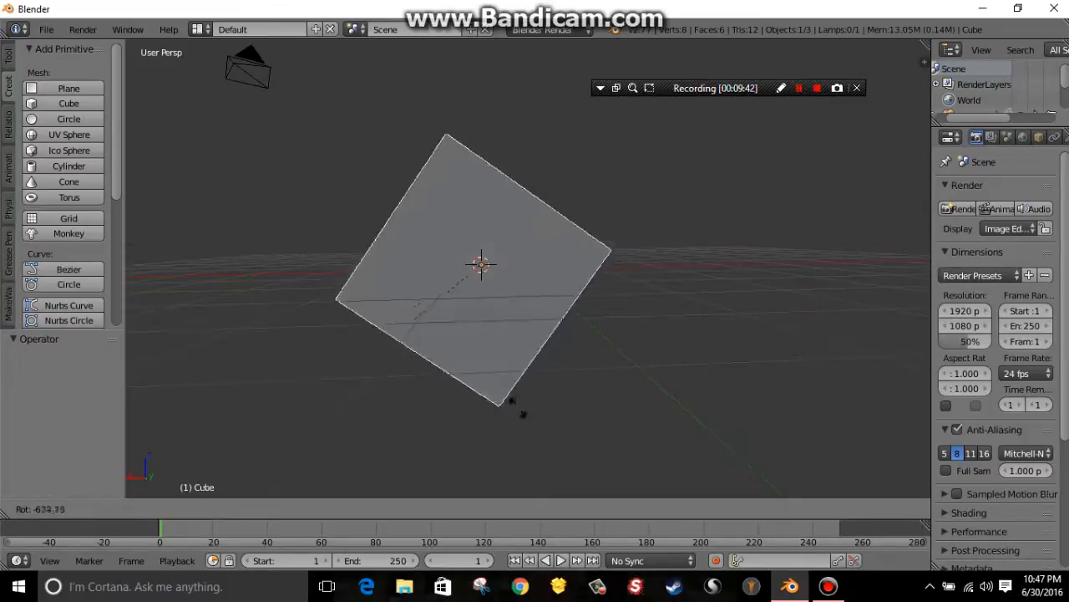
key("Escape")
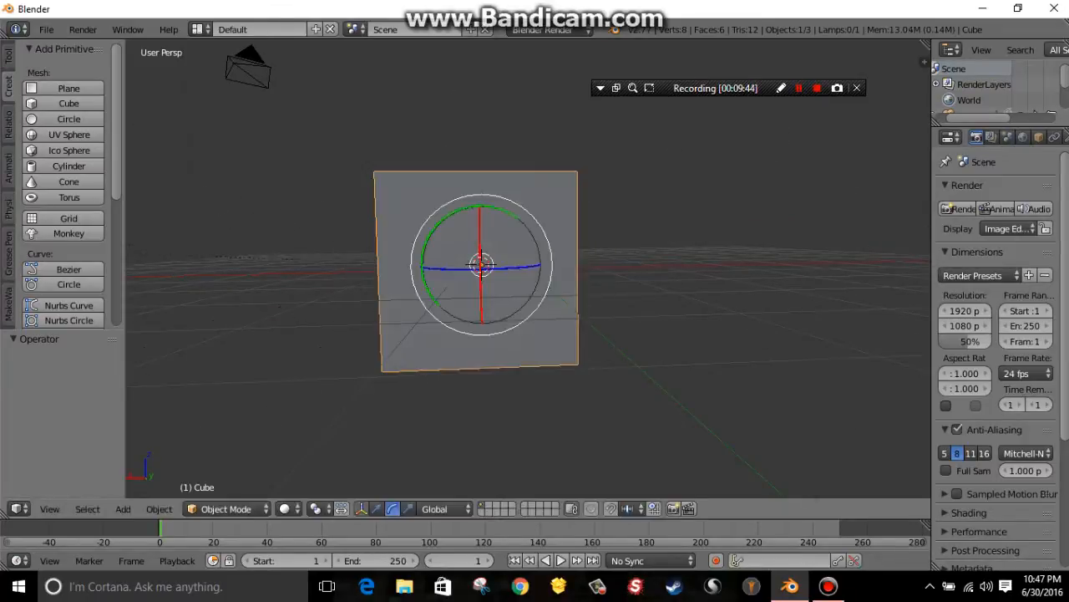
middle_click_drag(545, 171, 381, 183)
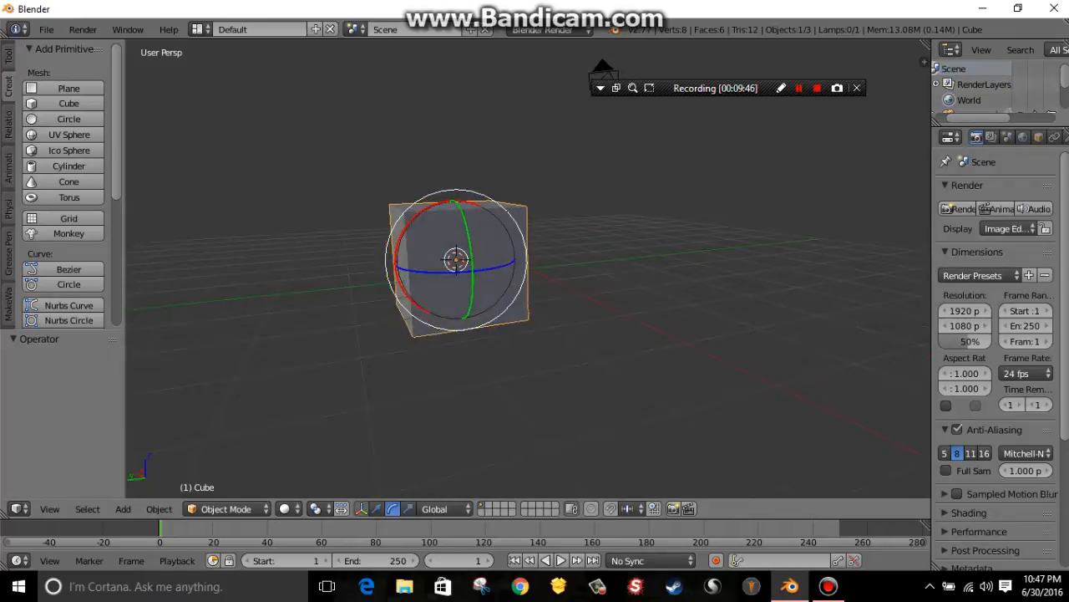
middle_click_drag(381, 183, 525, 177)
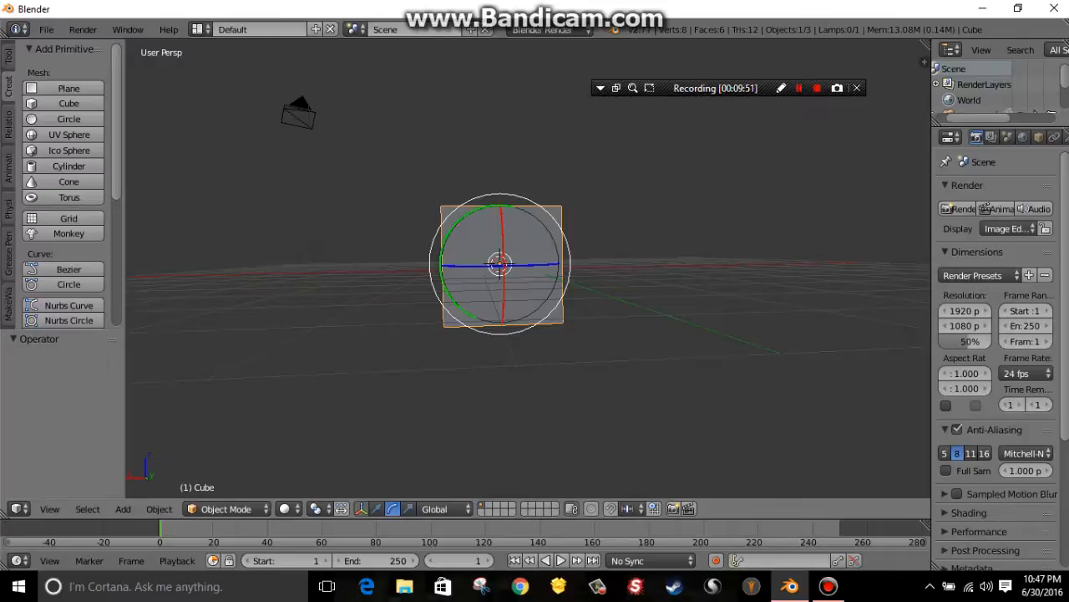